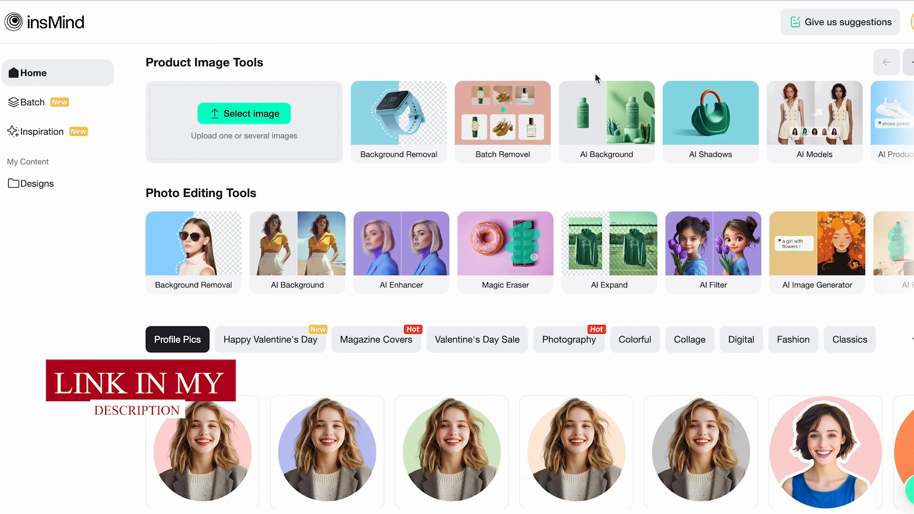
Upload the image "foto portada" from the cover-photo folder on the desktop to start a new design
click(273, 138)
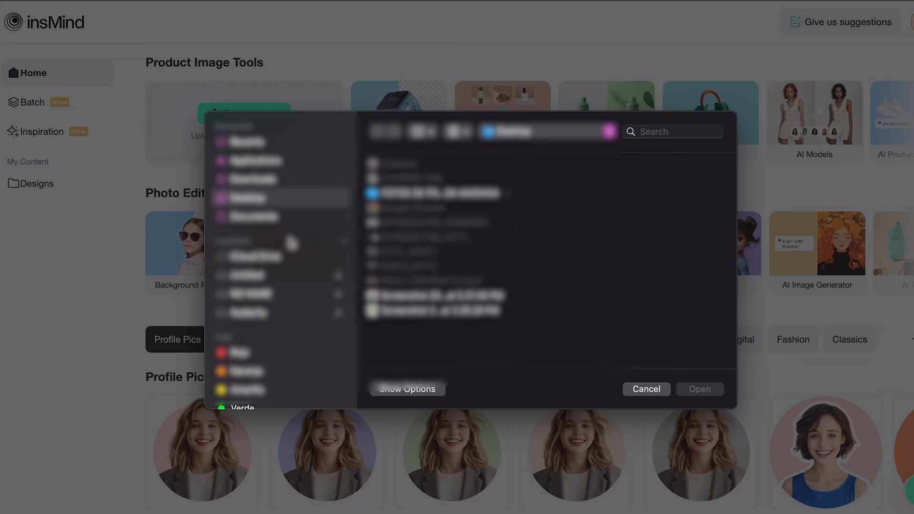
click(397, 194)
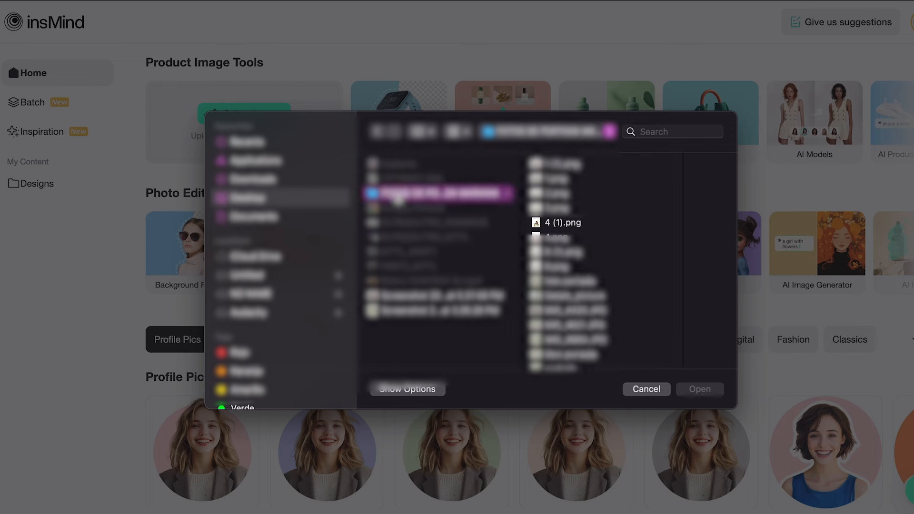
scroll(571, 272, down, 3)
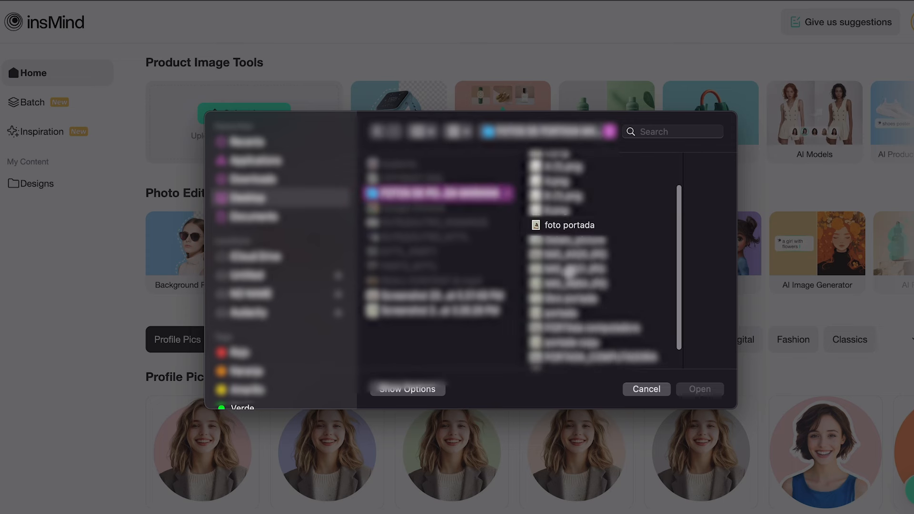
click(570, 225)
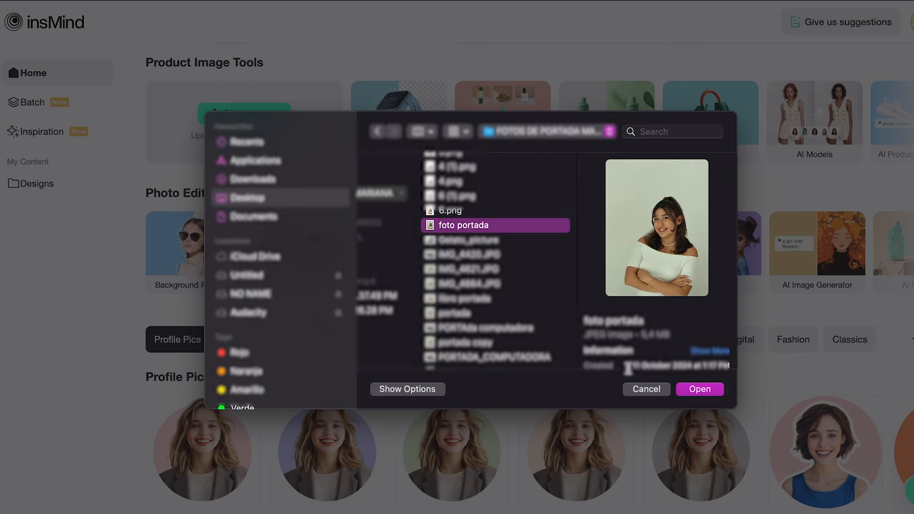
click(704, 390)
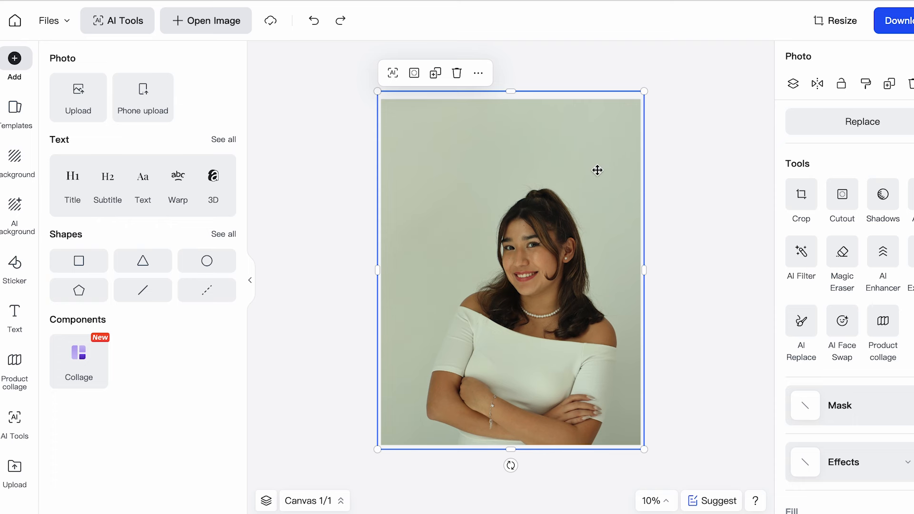
Crop the empty strip above the woman's head off the photo and apply the crop
click(800, 195)
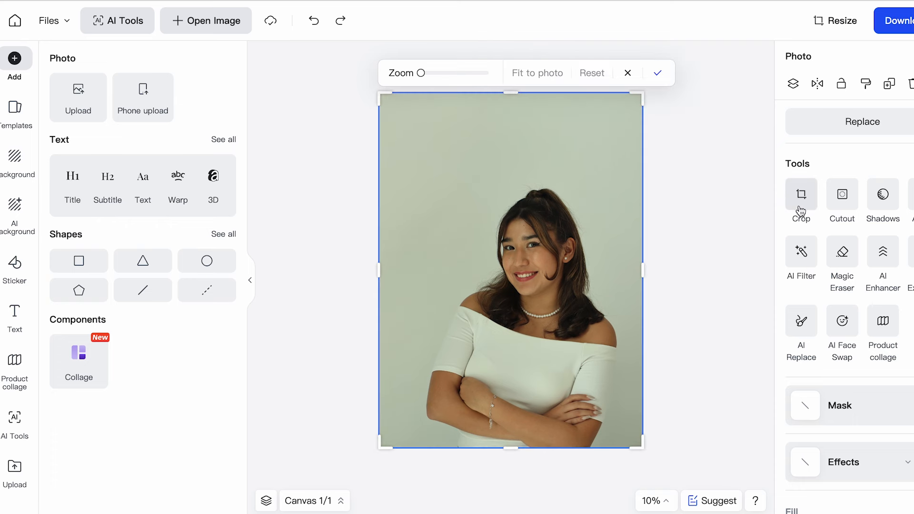
drag(511, 94, 516, 170)
click(662, 182)
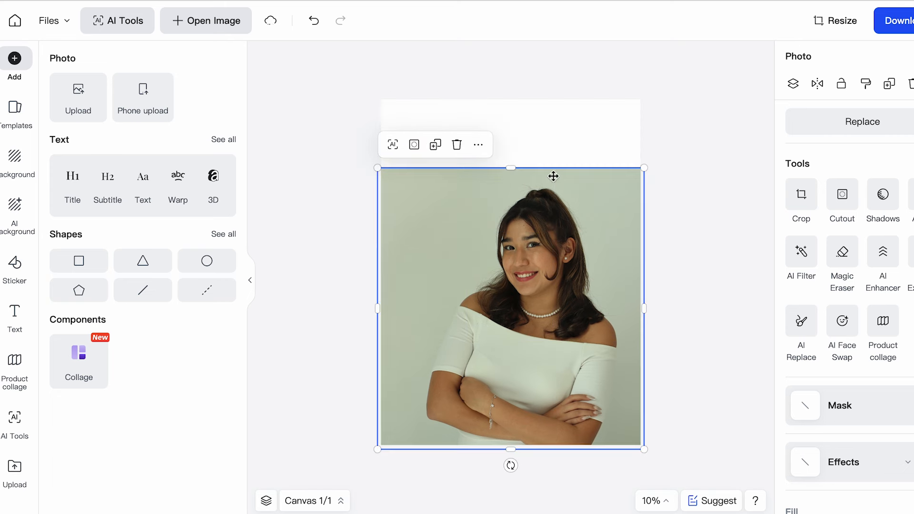
Trim the blank area above the photo from the canvas so the canvas matches the cropped photo's height
click(543, 137)
drag(510, 93, 508, 127)
click(655, 167)
scroll(663, 160, up, 3)
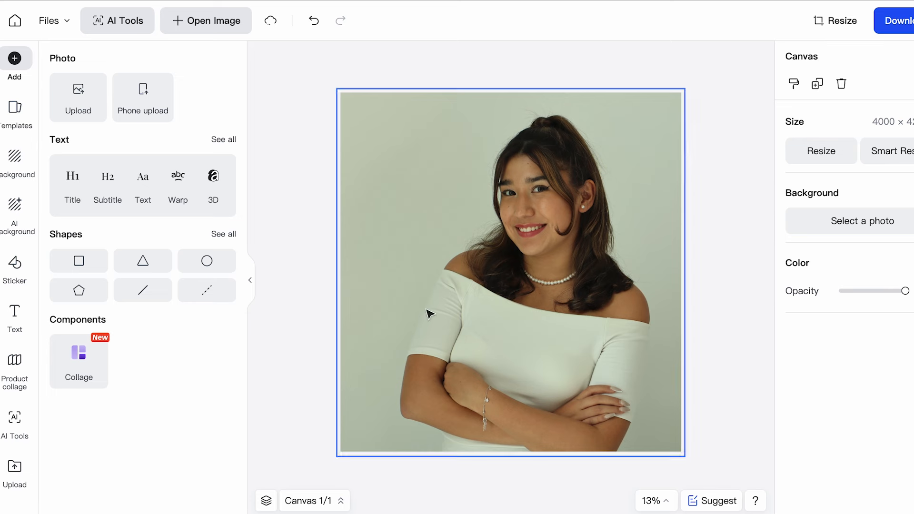
click(697, 104)
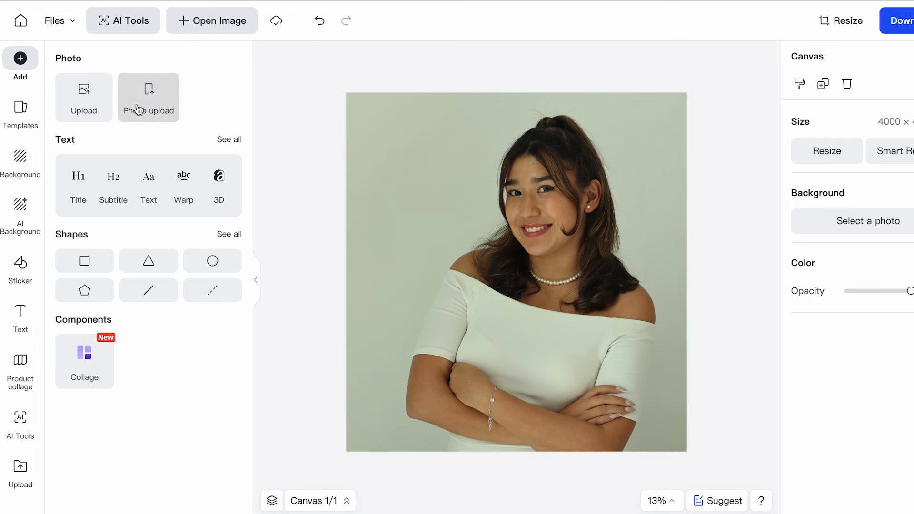
Examine the available templates, backgrounds, AI backgrounds, stickers, text options and product collages
click(19, 108)
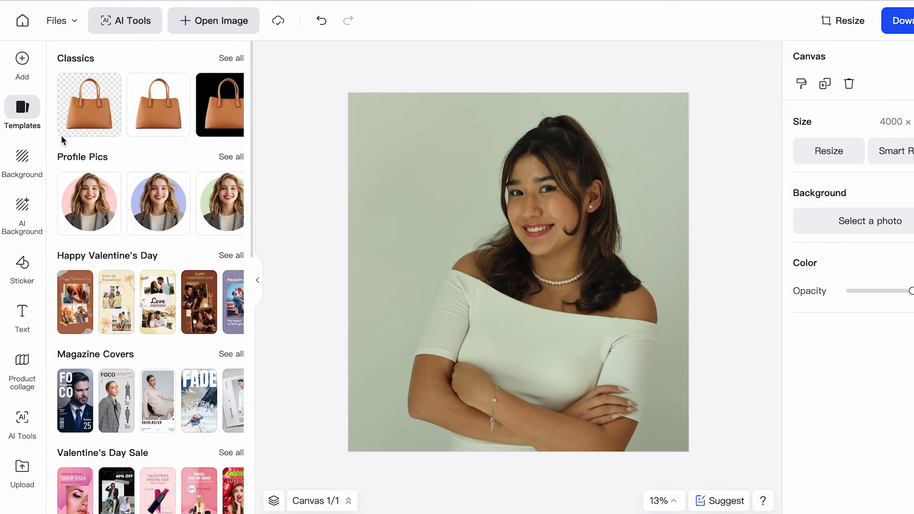
click(23, 173)
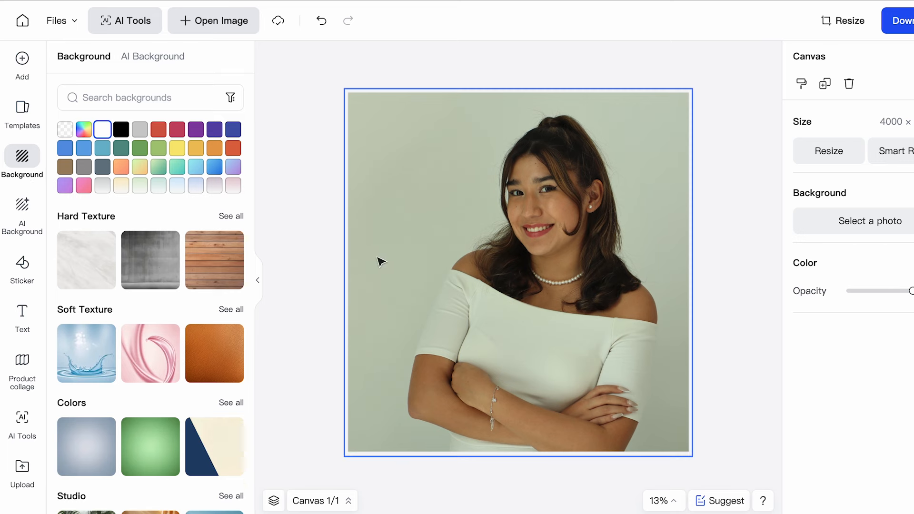
scroll(119, 352, down, 3)
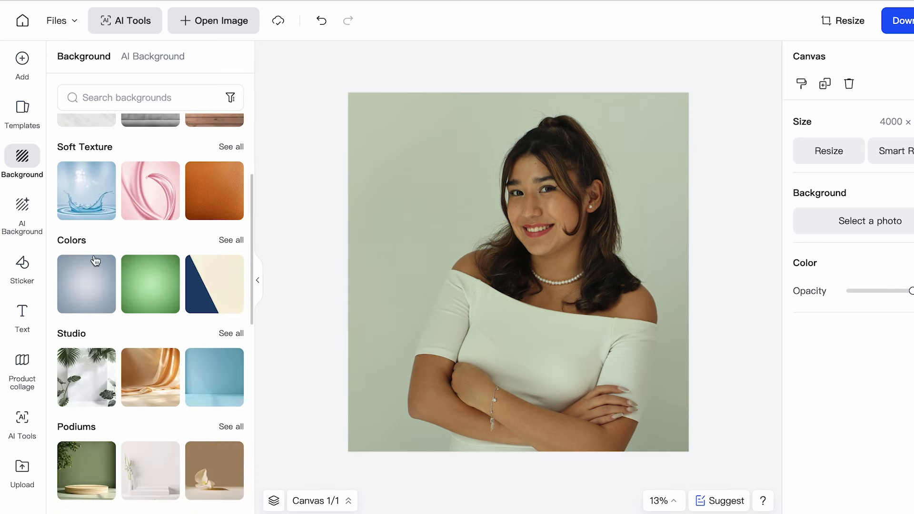
click(33, 228)
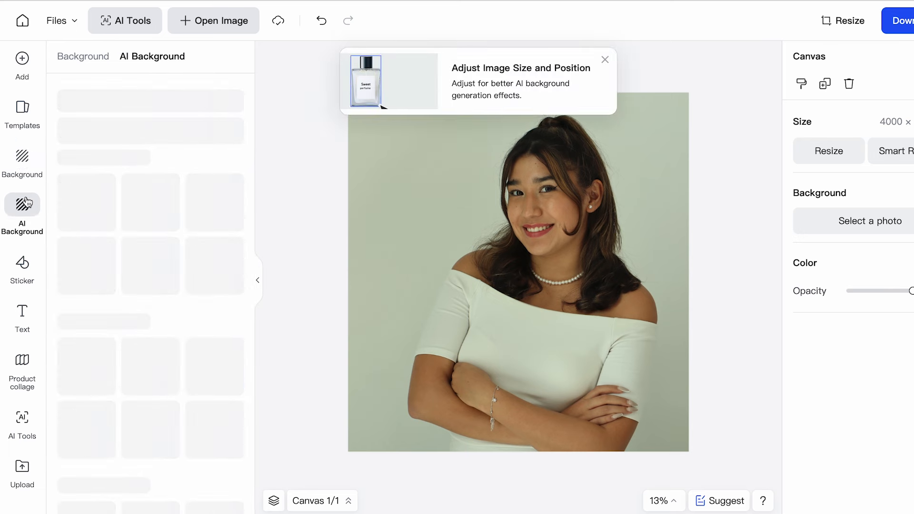
scroll(121, 365, down, 6)
scroll(120, 365, up, 6)
click(18, 277)
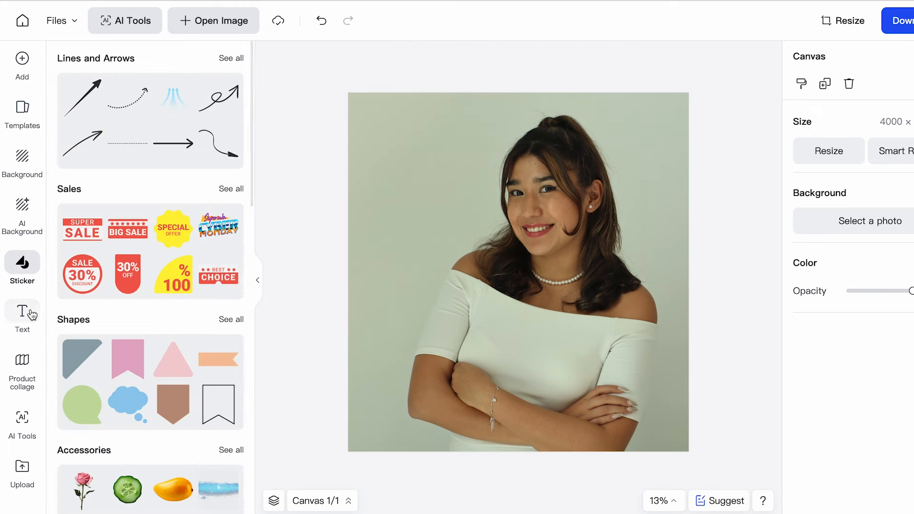
click(33, 314)
click(26, 364)
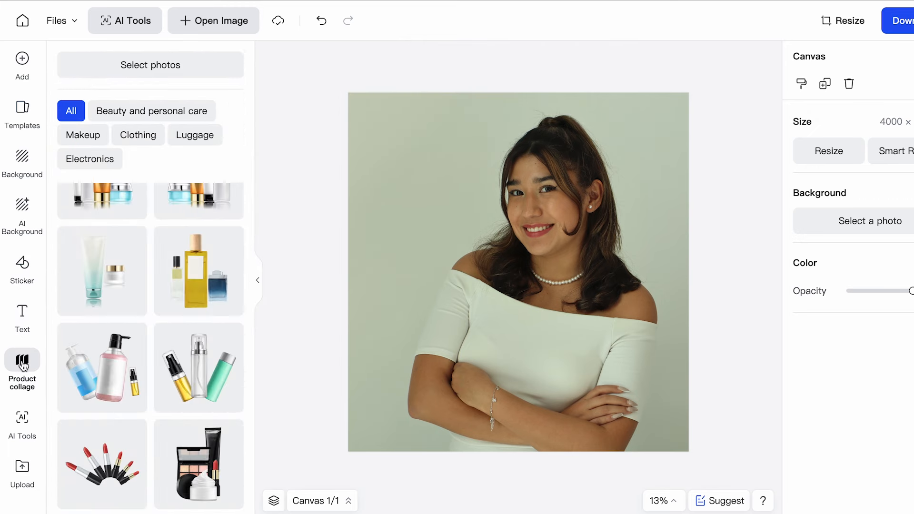
Select the portrait photo on the canvas and open the AI Filter tool for it
click(22, 422)
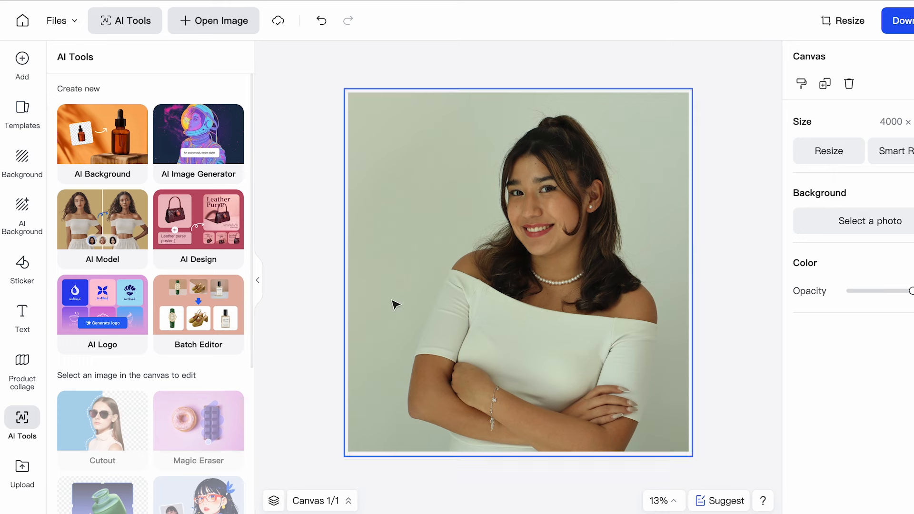
click(404, 288)
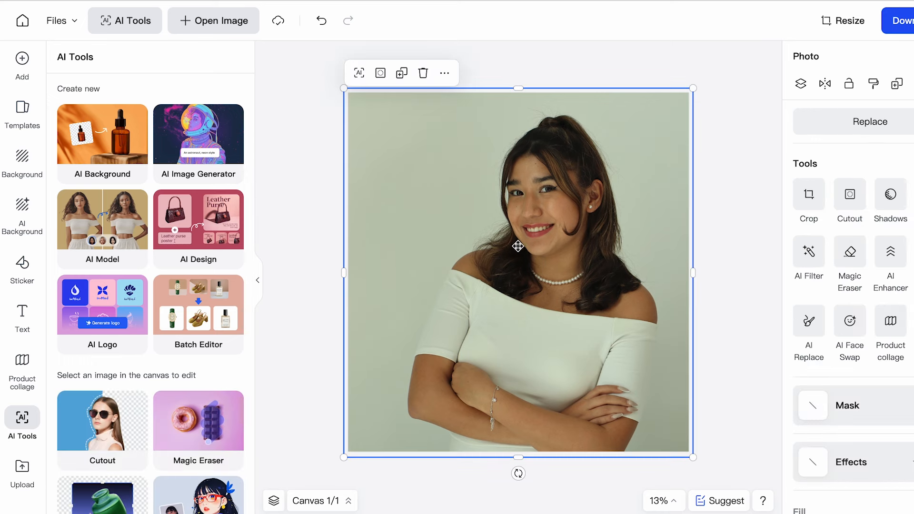
scroll(150, 354, down, 4)
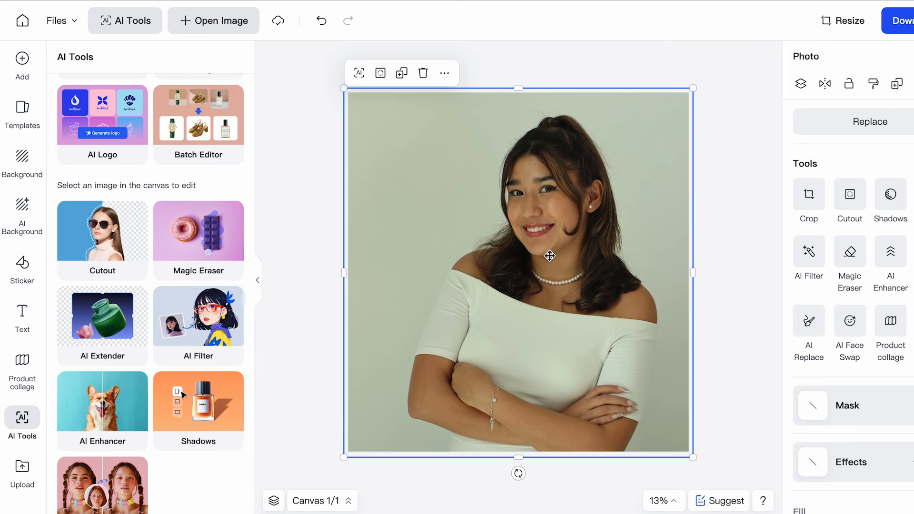
click(194, 326)
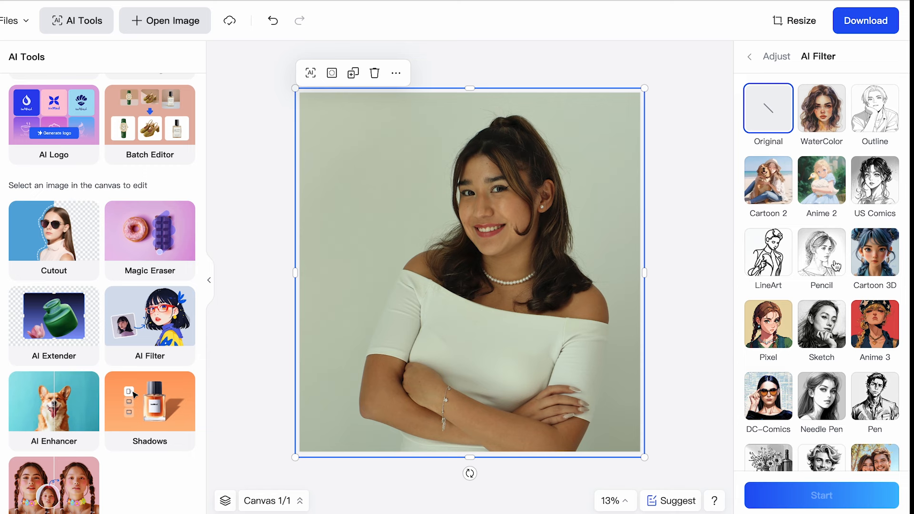
Look through the AI filter styles and generate a Cartoon 3D version of the photo
scroll(859, 272, down, 1)
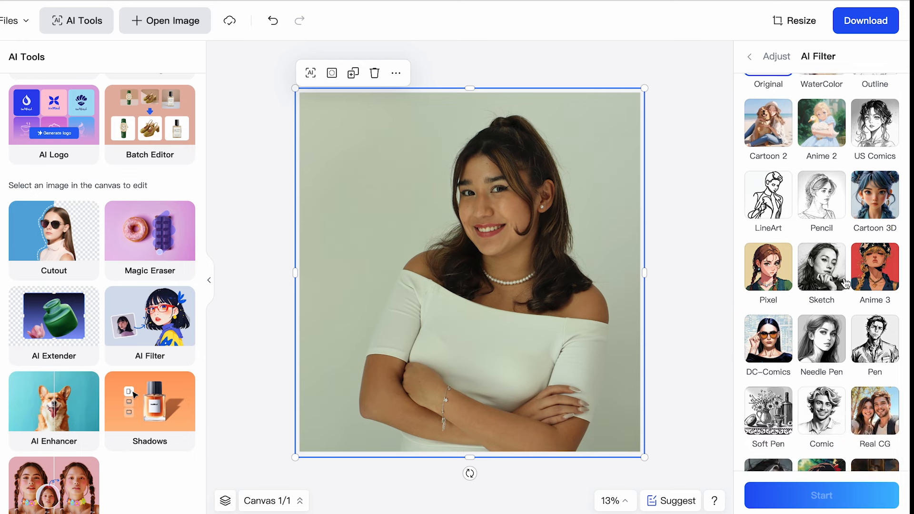
scroll(768, 338, down, 1)
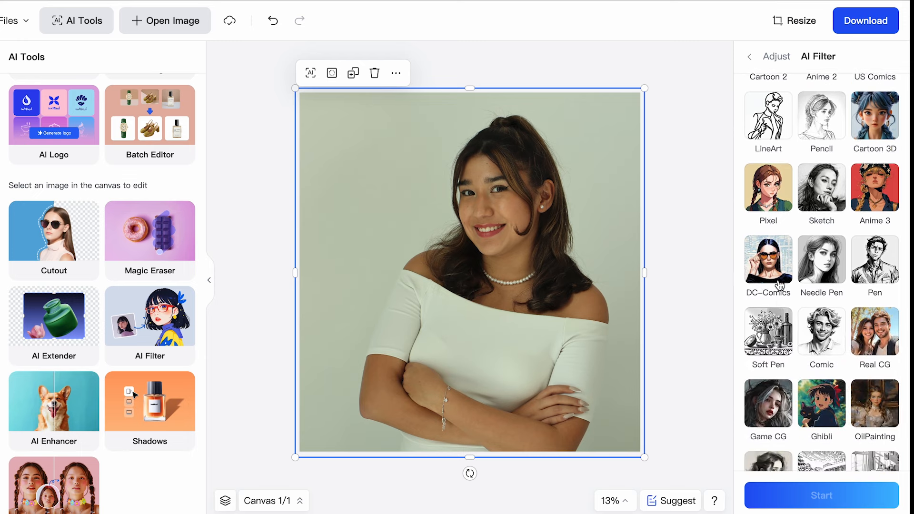
scroll(768, 276, down, 3)
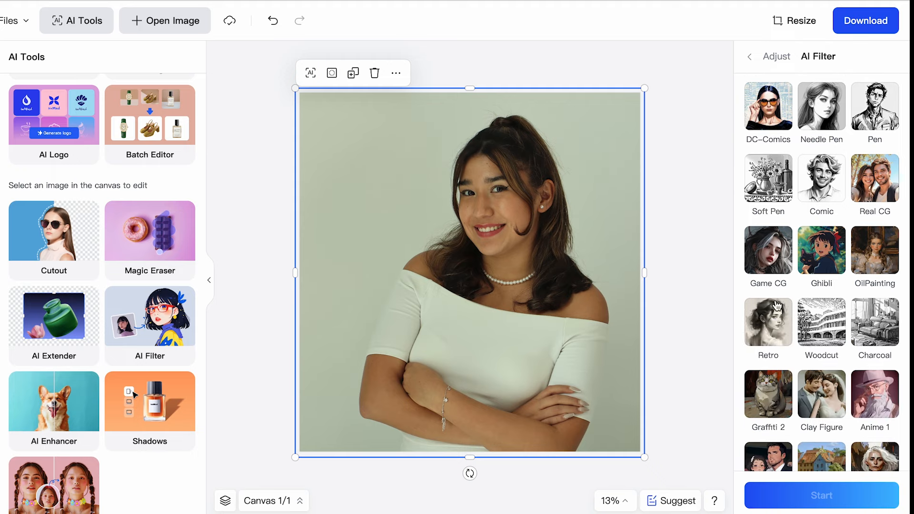
scroll(809, 274, up, 5)
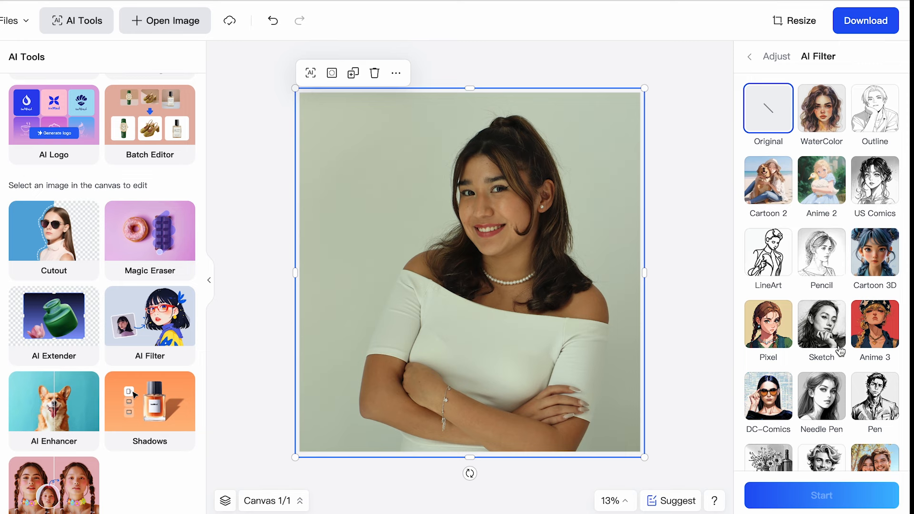
scroll(841, 351, down, 2)
scroll(841, 351, down, 1)
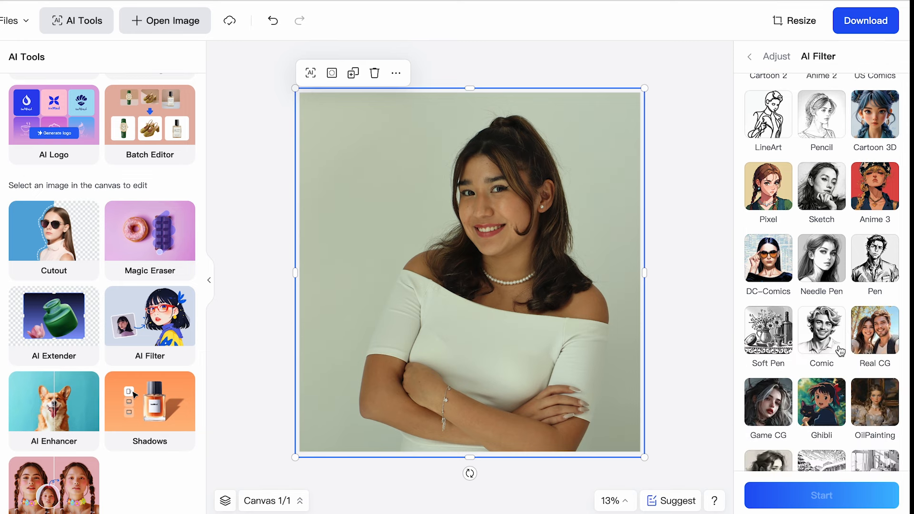
scroll(813, 266, up, 1)
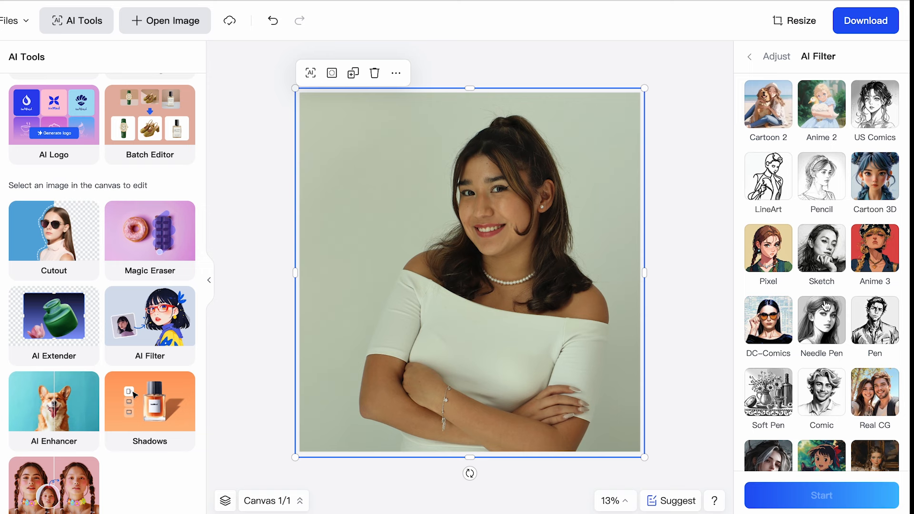
scroll(839, 281, up, 1)
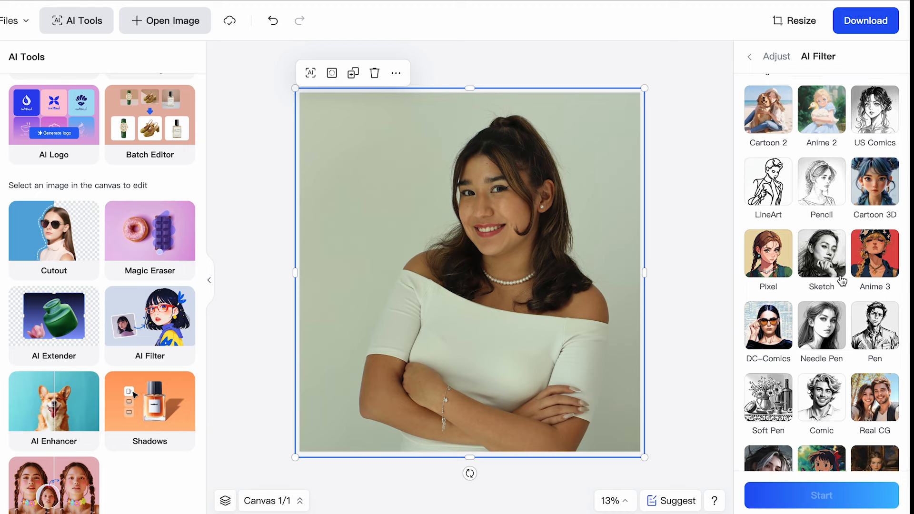
click(886, 186)
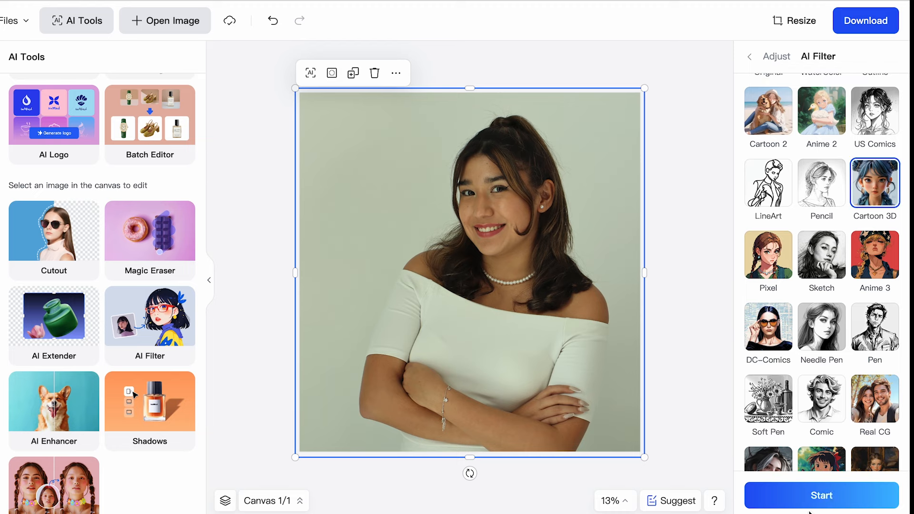
click(809, 496)
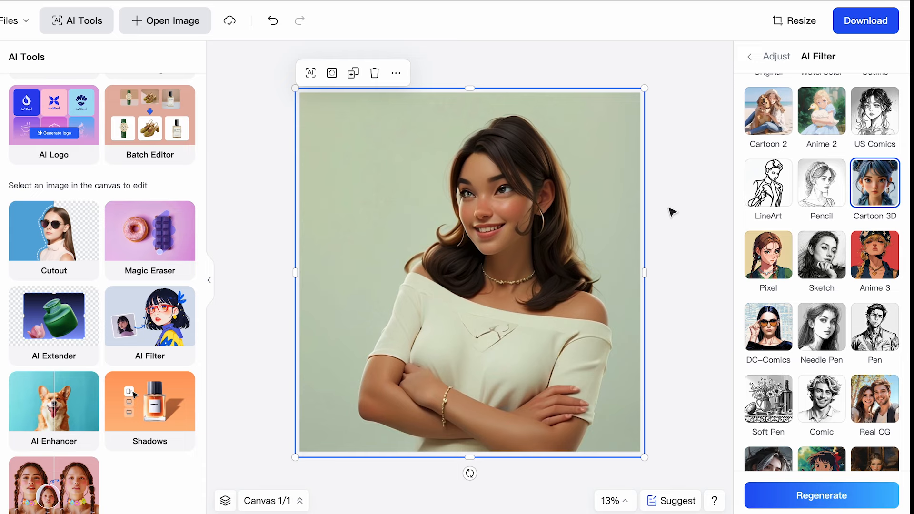
Generate a Game CG version of the photo with the AI filter
scroll(830, 297, down, 1)
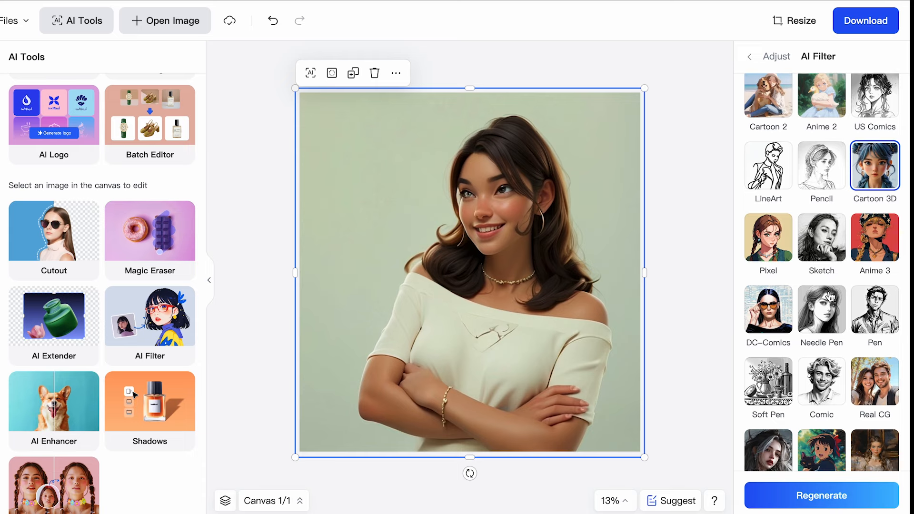
scroll(831, 298, down, 3)
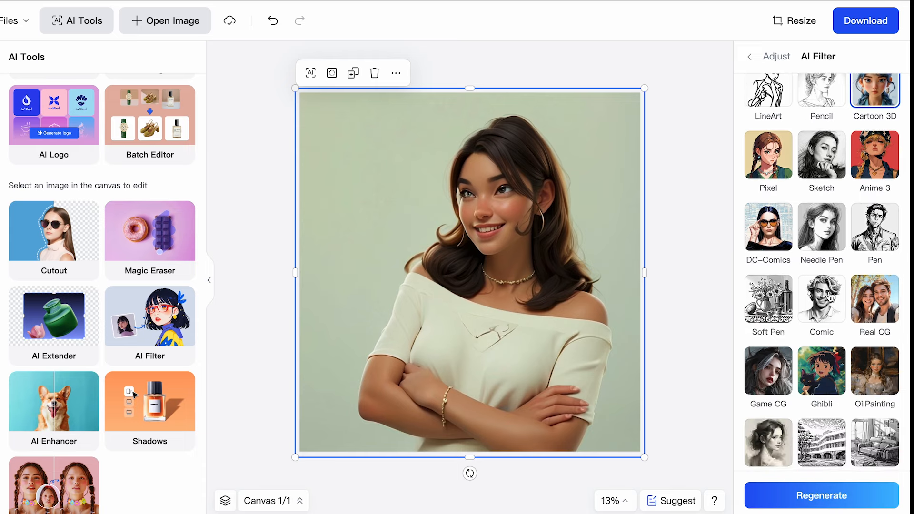
click(775, 381)
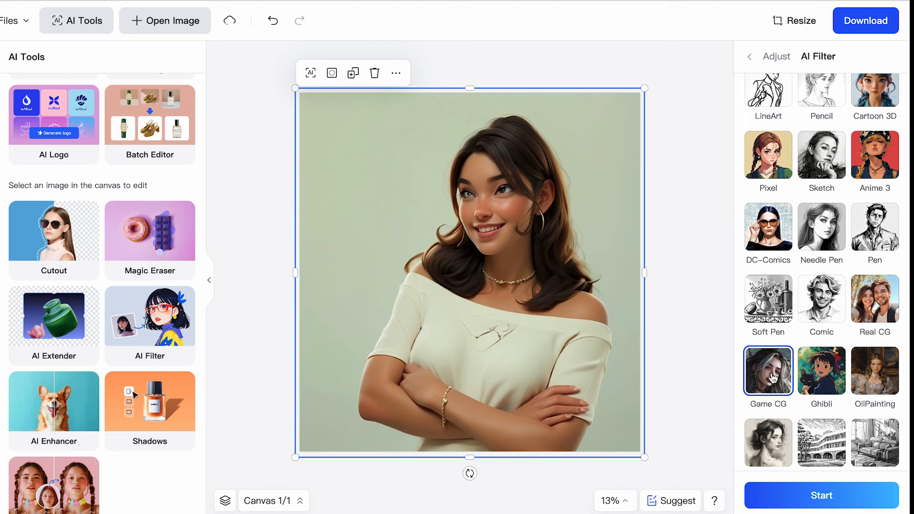
click(792, 498)
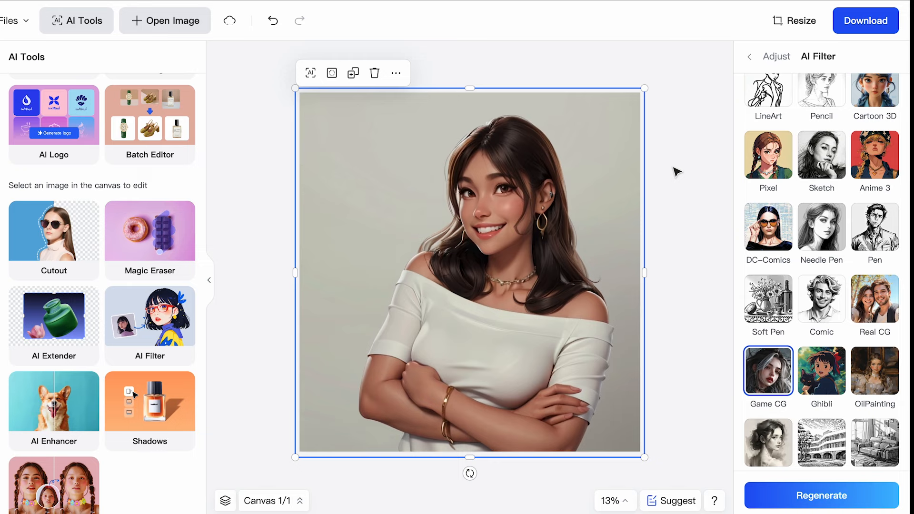
Reselect the photo and generate an OilPainting version of it with the AI filter
click(670, 225)
click(546, 233)
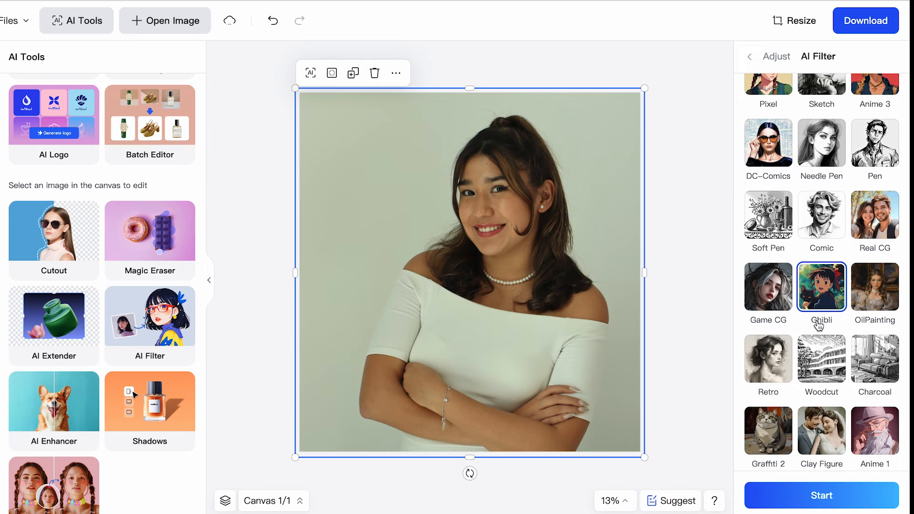
click(876, 286)
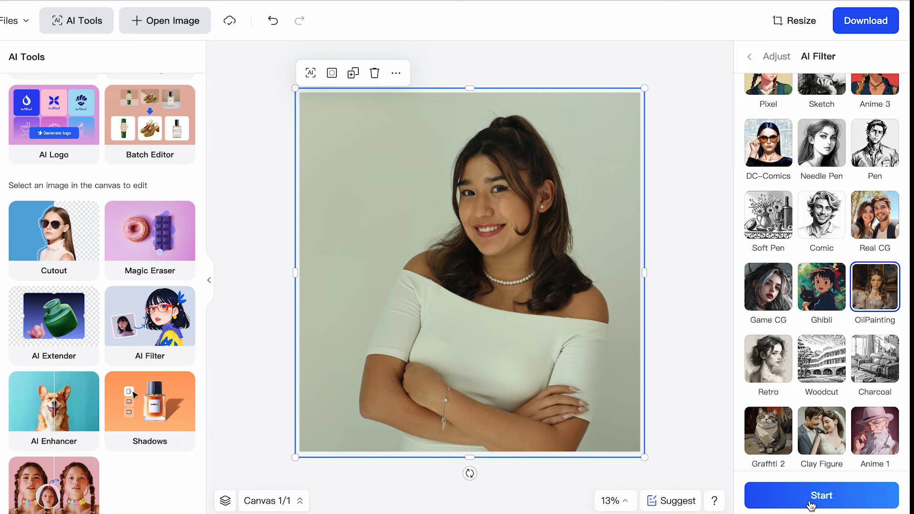
click(812, 504)
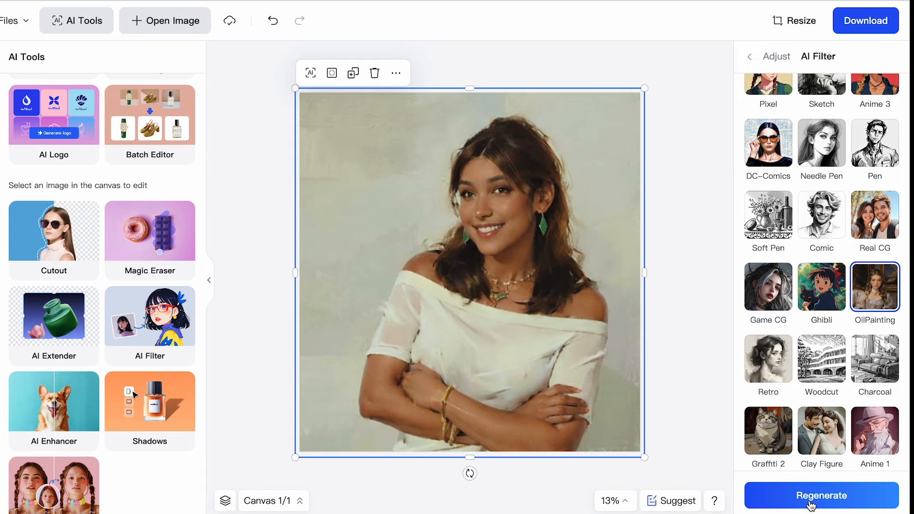
Compare the Game CG and OilPainting versions of the photo and keep the Game CG style
click(766, 303)
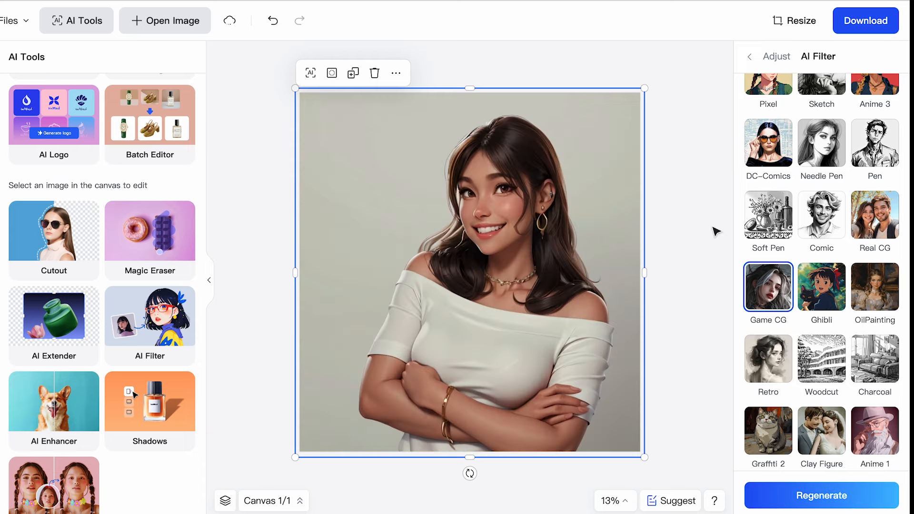
click(869, 288)
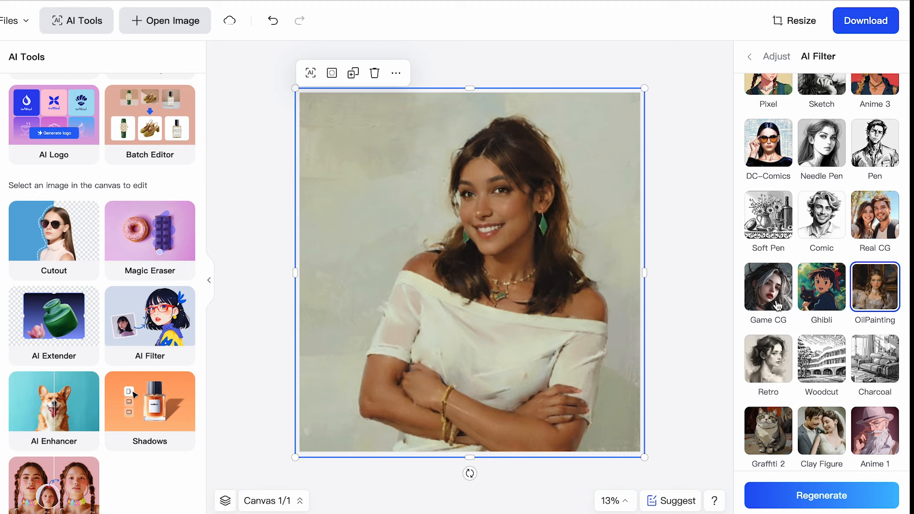
click(768, 290)
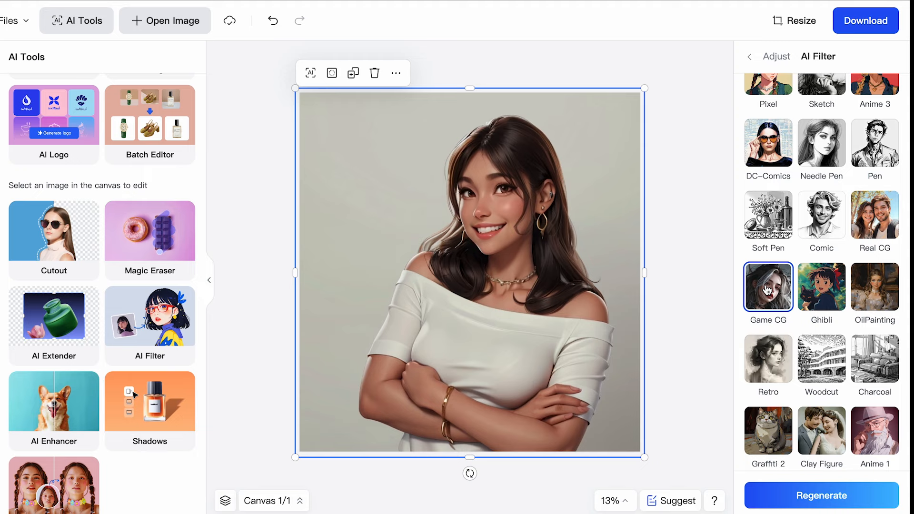
Swap the portrait's face with AI Face Swap, using the "foto portada" file as the face image
scroll(138, 359, down, 1)
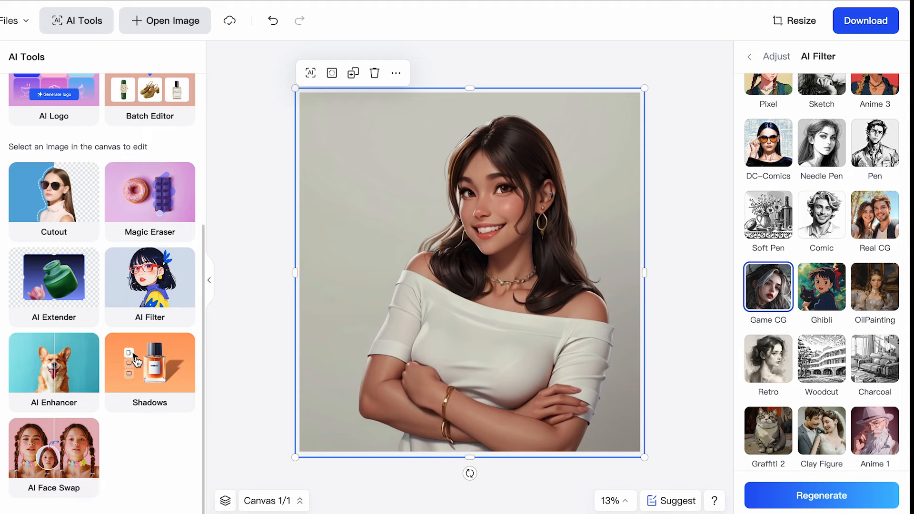
click(47, 462)
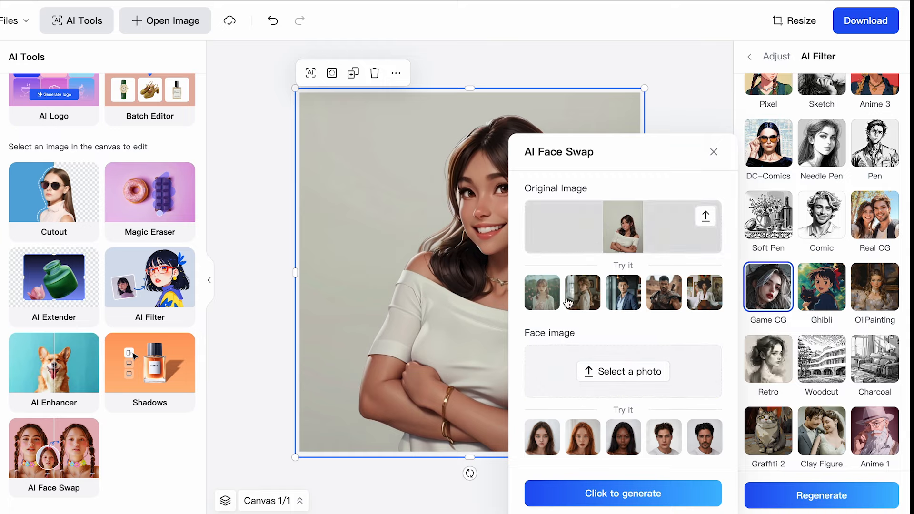
click(633, 363)
scroll(422, 325, down, 5)
scroll(405, 286, up, 5)
click(376, 282)
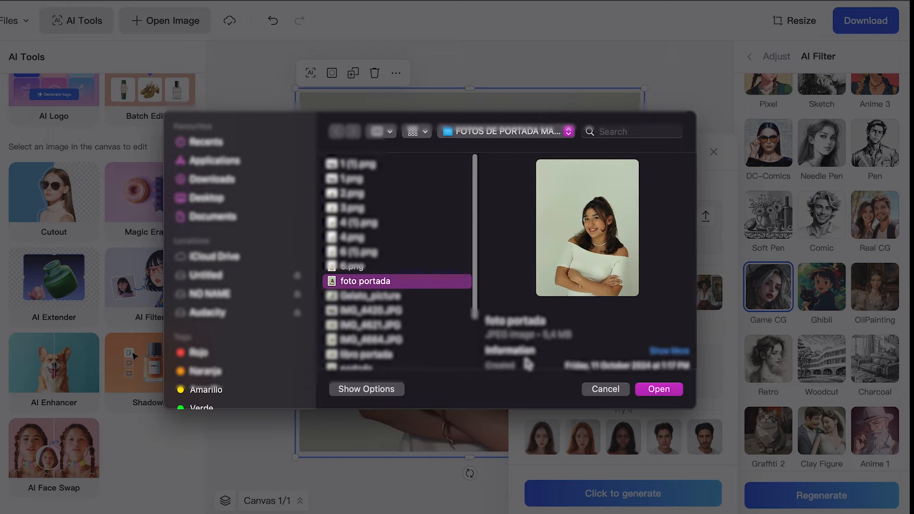
click(658, 390)
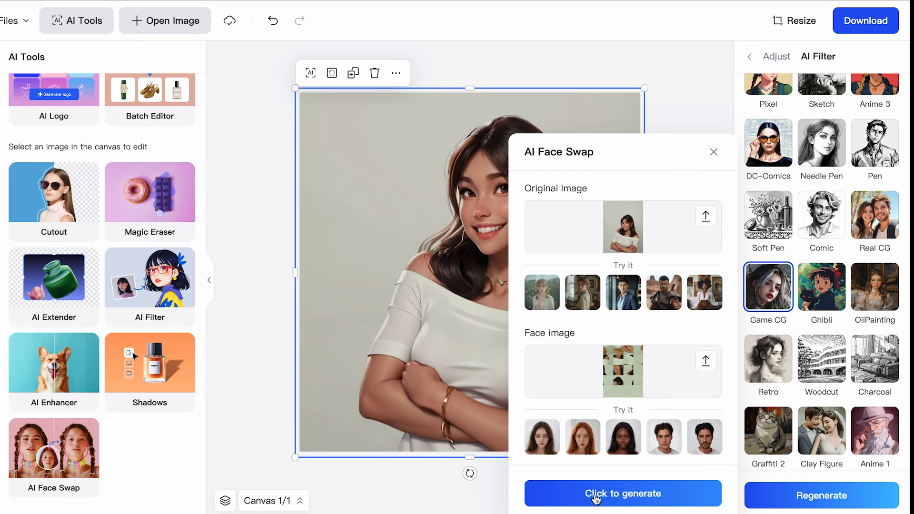
click(597, 495)
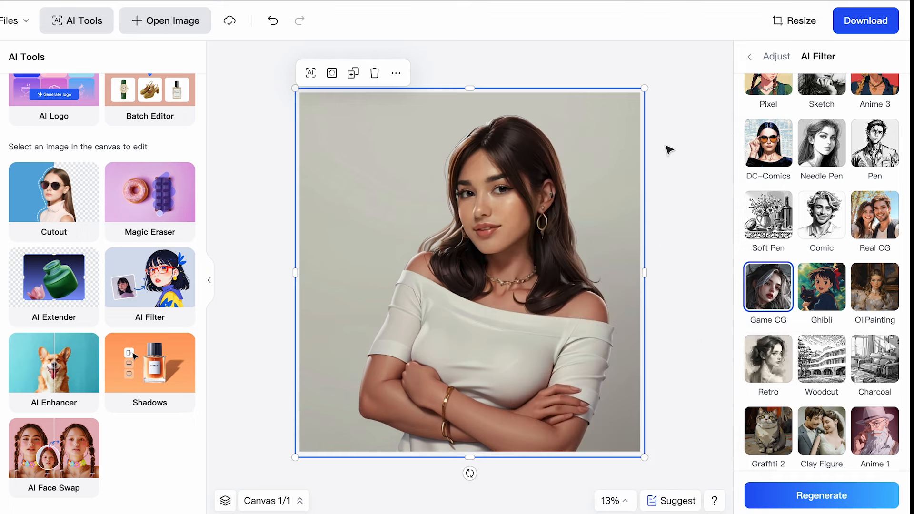
Erase the stray edges around the woman's hair and shoulders with the Magic Eraser, using a brush weight of 25
click(477, 367)
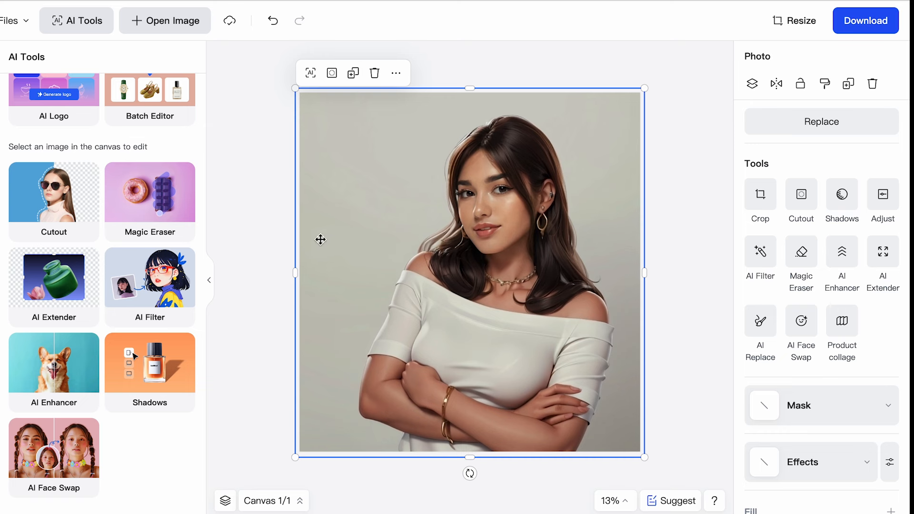
click(156, 197)
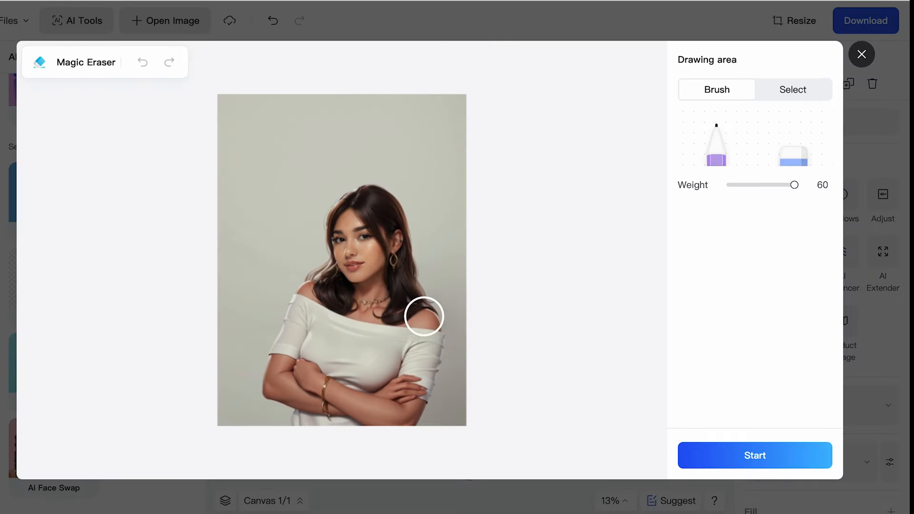
drag(793, 191, 741, 185)
scroll(385, 278, up, 5)
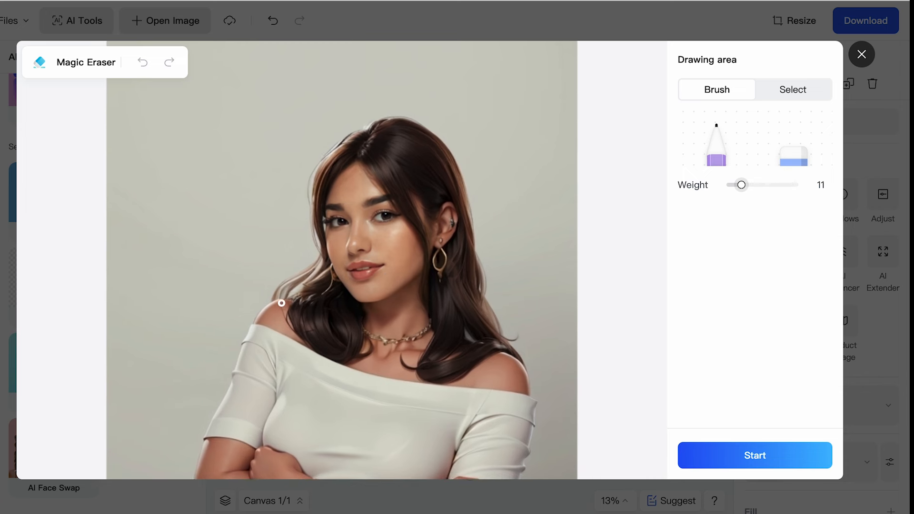
click(757, 185)
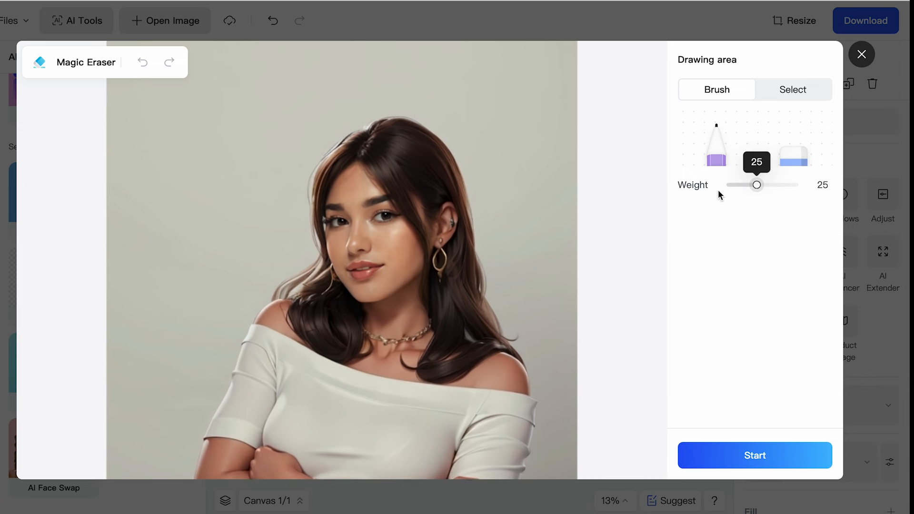
mouse_move(282, 285)
mouse_down()
mouse_move(272, 288)
mouse_move(295, 277)
mouse_move(317, 251)
mouse_up()
mouse_move(345, 126)
mouse_down()
mouse_move(317, 156)
mouse_move(305, 186)
mouse_move(309, 225)
mouse_up()
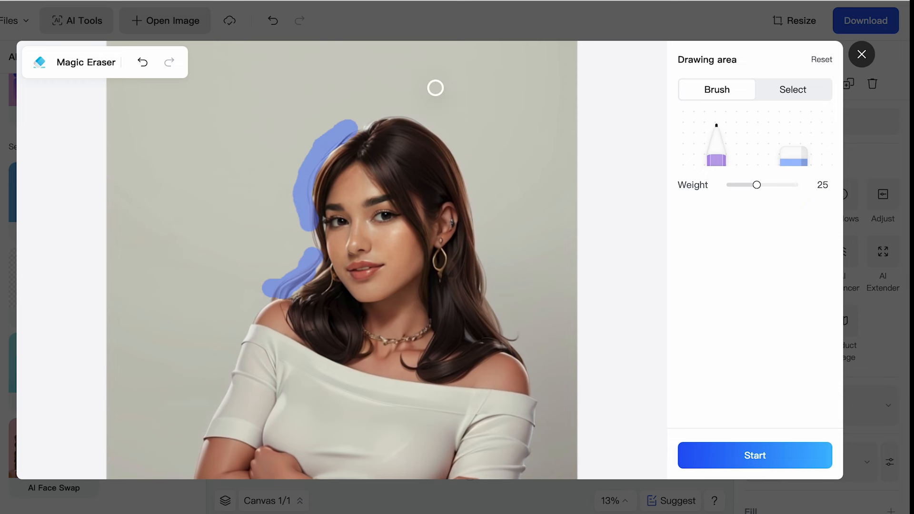
drag(388, 100, 450, 129)
mouse_move(492, 316)
mouse_down()
mouse_move(500, 302)
mouse_move(492, 300)
mouse_move(545, 367)
mouse_up()
click(740, 458)
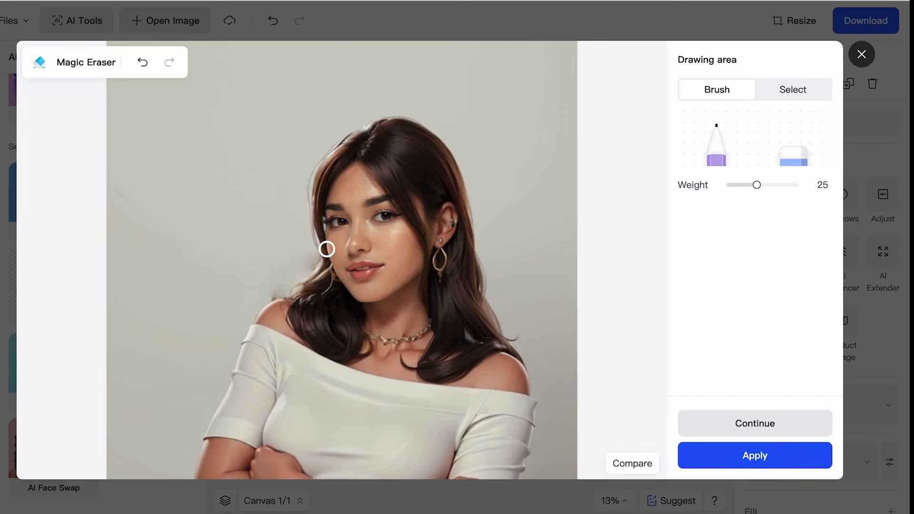
Brush over the two leftover smudges beside the hair and above the shoulder, and apply the Magic Eraser edit
drag(271, 296, 272, 295)
drag(309, 269, 314, 259)
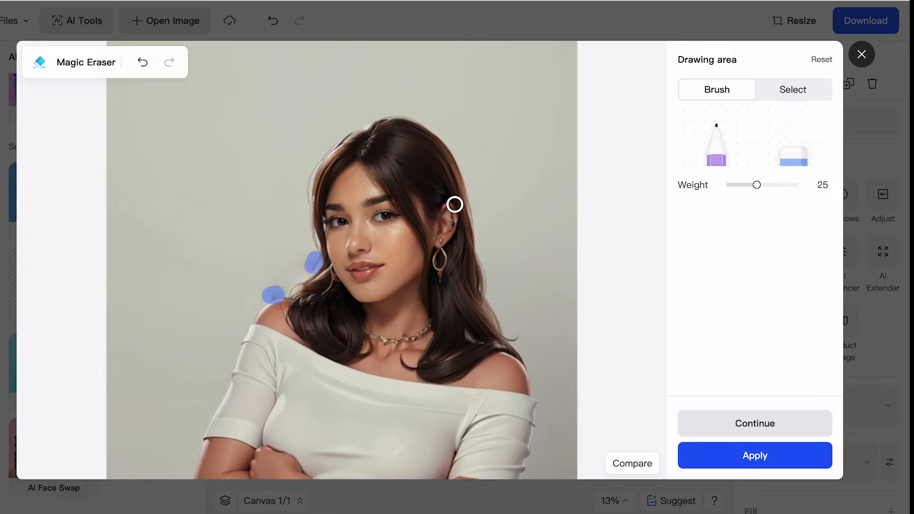
click(745, 466)
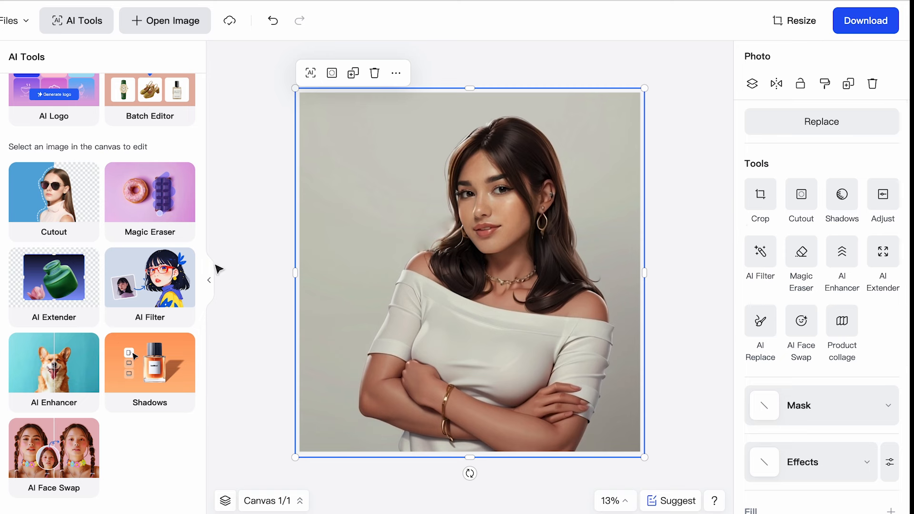
Enhance the photo with the AI Enhancer at Ultra High clarity
click(69, 409)
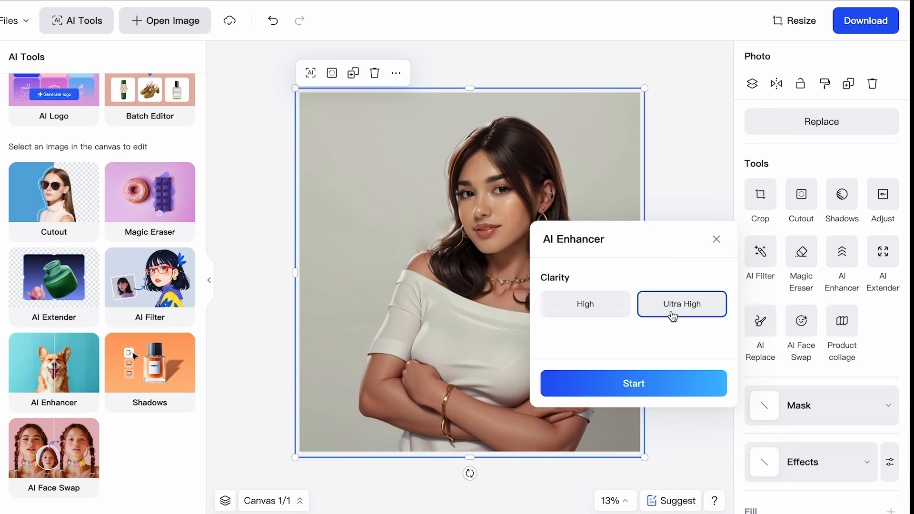
click(627, 388)
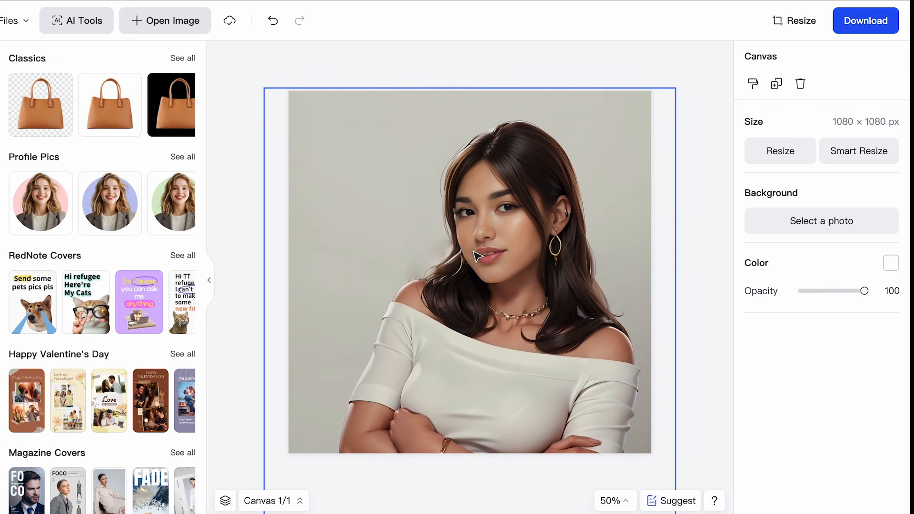
Cut the woman out of the photo's background and reposition the cutout on the 1080 × 1080 px canvas
click(538, 222)
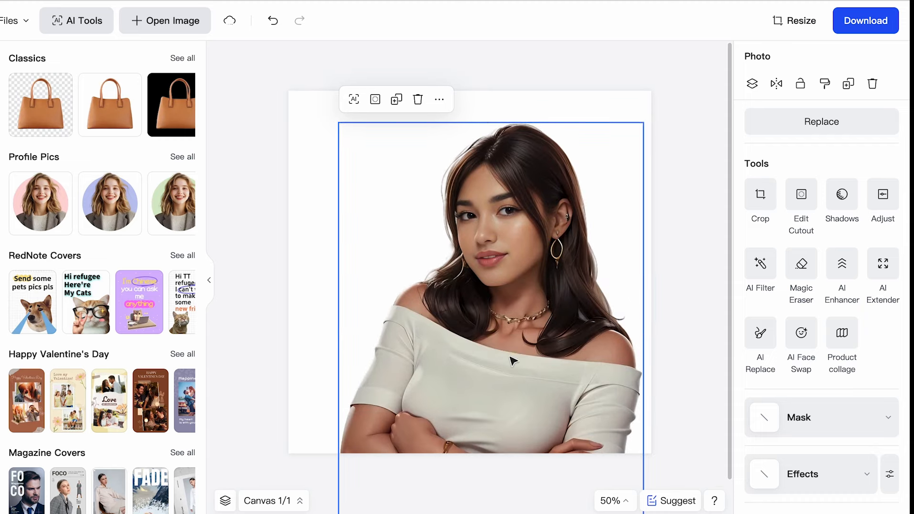
drag(479, 357, 486, 334)
click(296, 251)
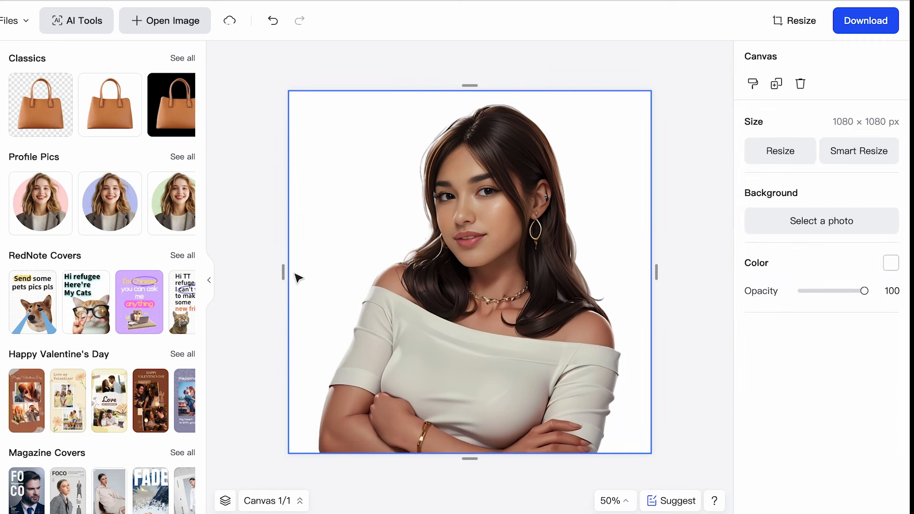
Open the background library and try several solid colors behind the cutout, including indigo blue, ending on purple
click(0, 101)
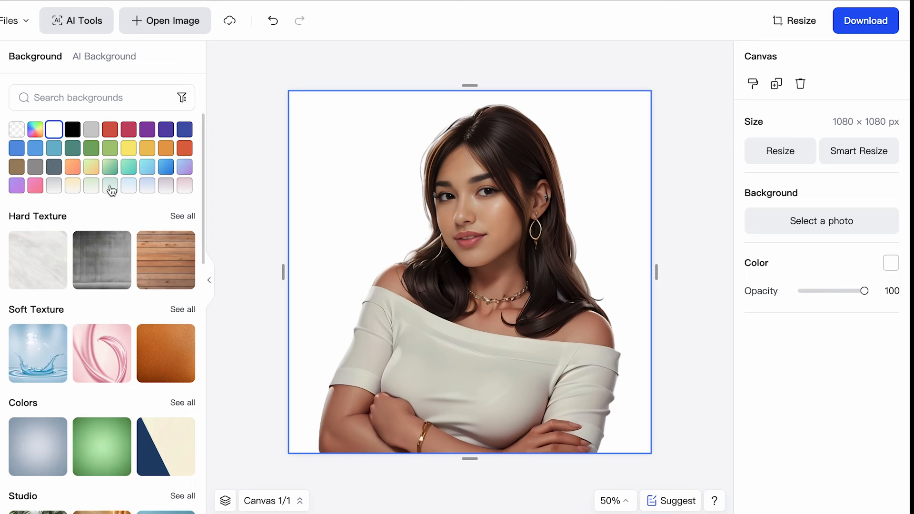
click(109, 130)
click(146, 130)
click(166, 130)
click(181, 132)
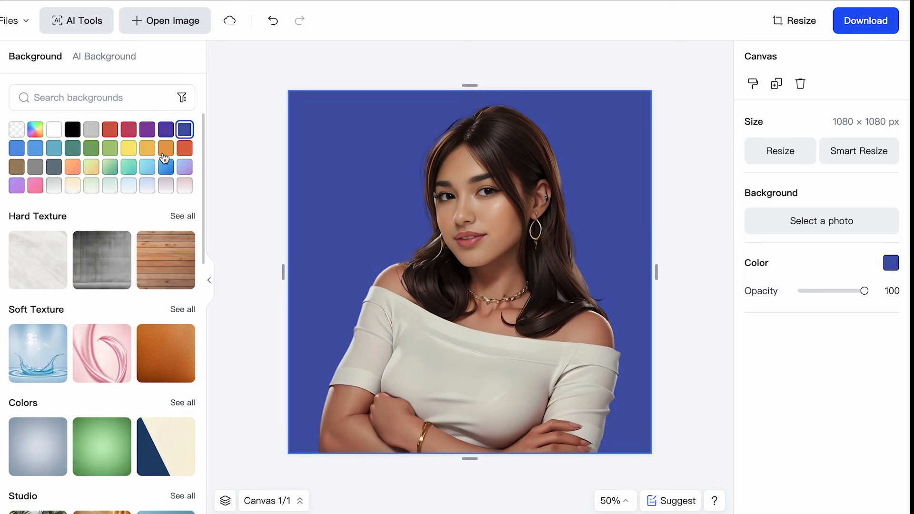
click(148, 134)
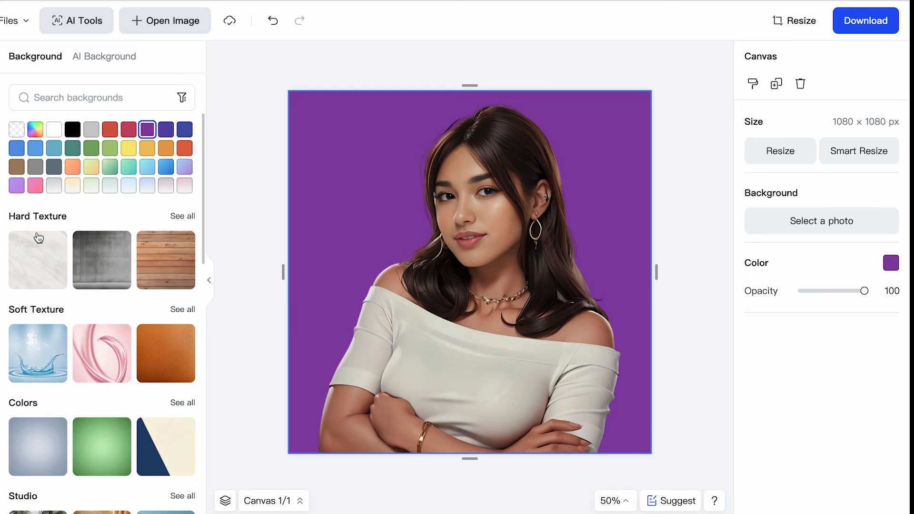
Set the Studio background with palm leaves and a white wall behind the cutout
scroll(71, 306, down, 1)
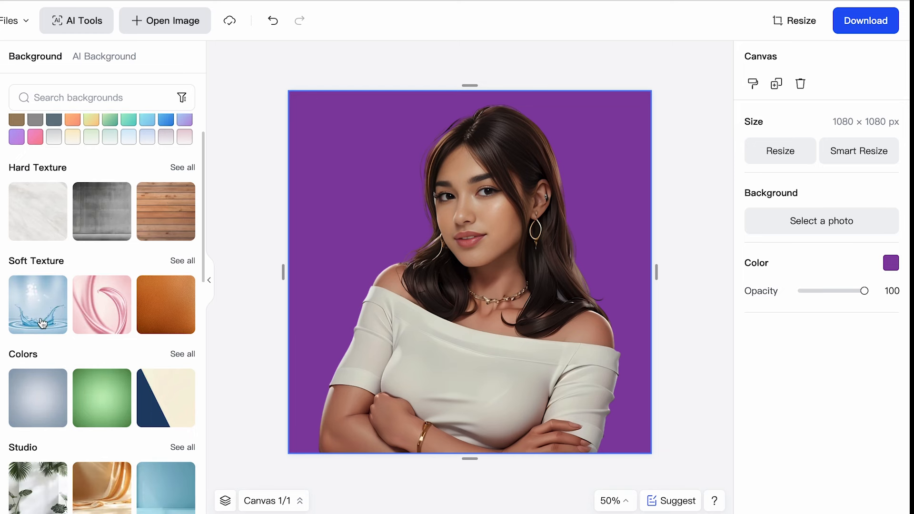
scroll(38, 314, down, 2)
scroll(24, 314, down, 2)
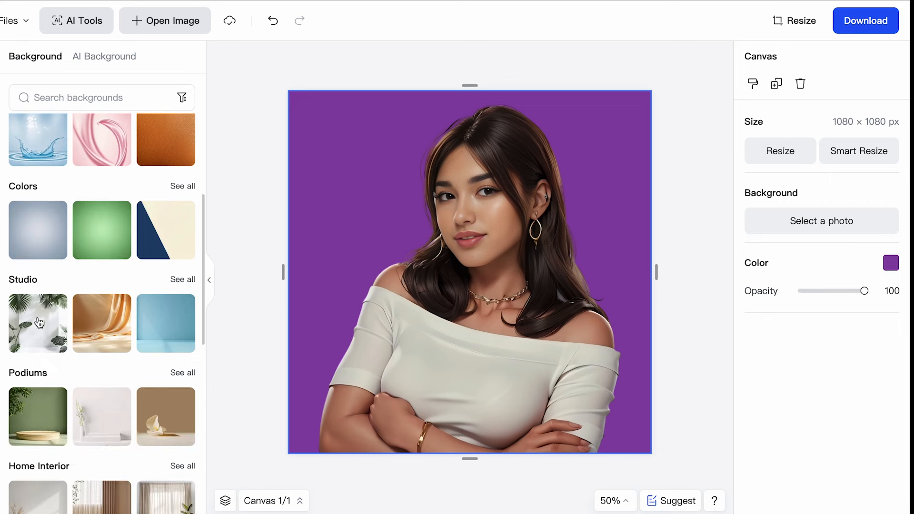
click(25, 303)
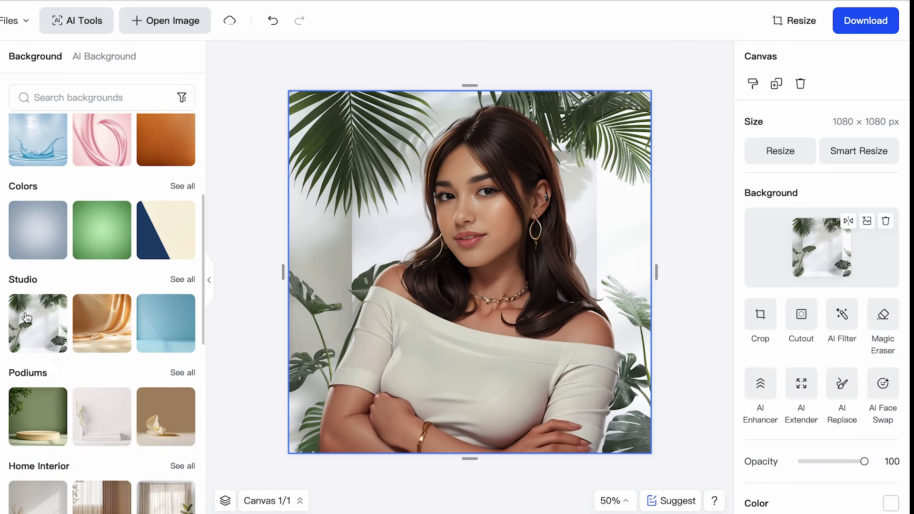
Scale the woman's cutout down and center it near the bottom of the canvas
click(441, 269)
drag(315, 101, 398, 210)
drag(498, 327, 457, 296)
click(686, 197)
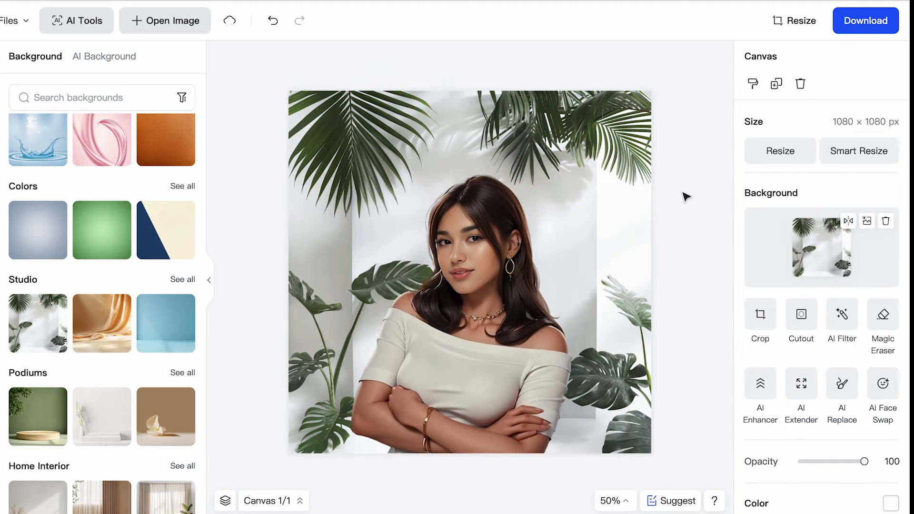
Try the Nature backgrounds with the mountain landscape and the park lawn, shifting the cutout to fit each scene
scroll(116, 381, down, 7)
click(81, 286)
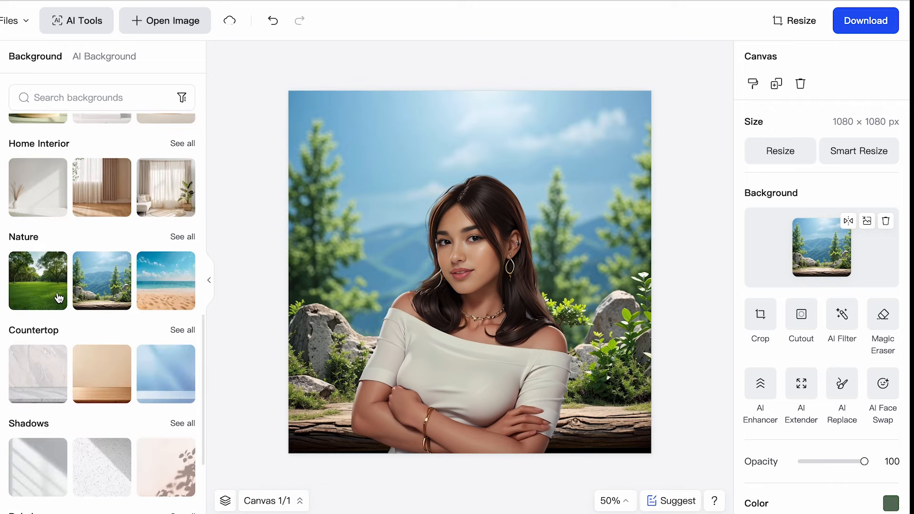
mouse_move(430, 327)
mouse_down()
mouse_move(449, 327)
mouse_move(432, 324)
mouse_up()
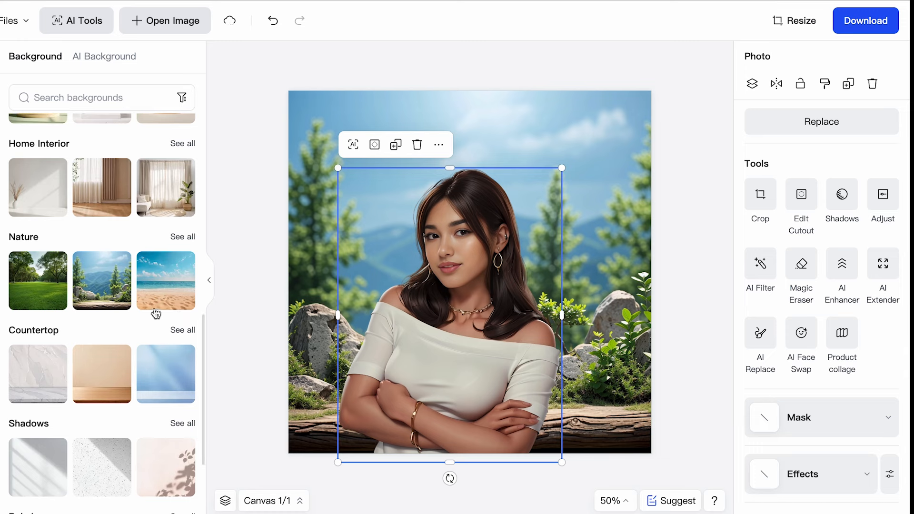
click(54, 291)
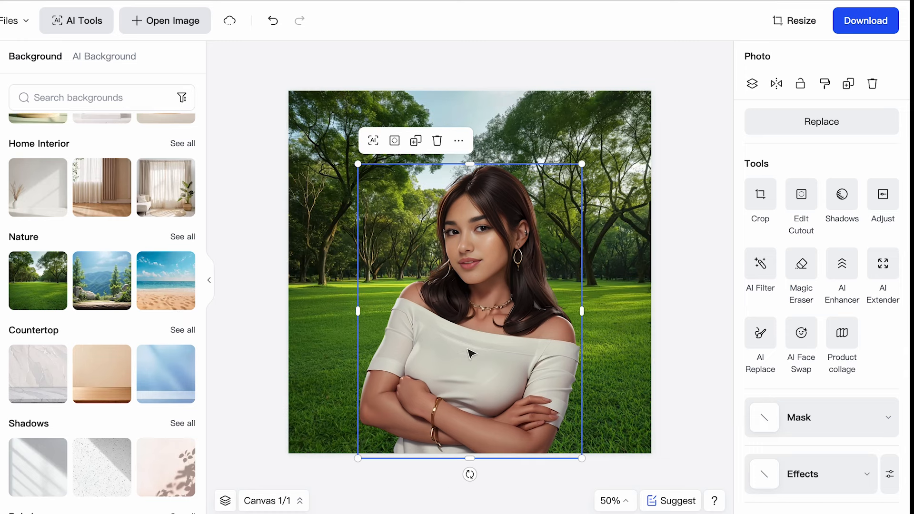
drag(467, 351, 449, 354)
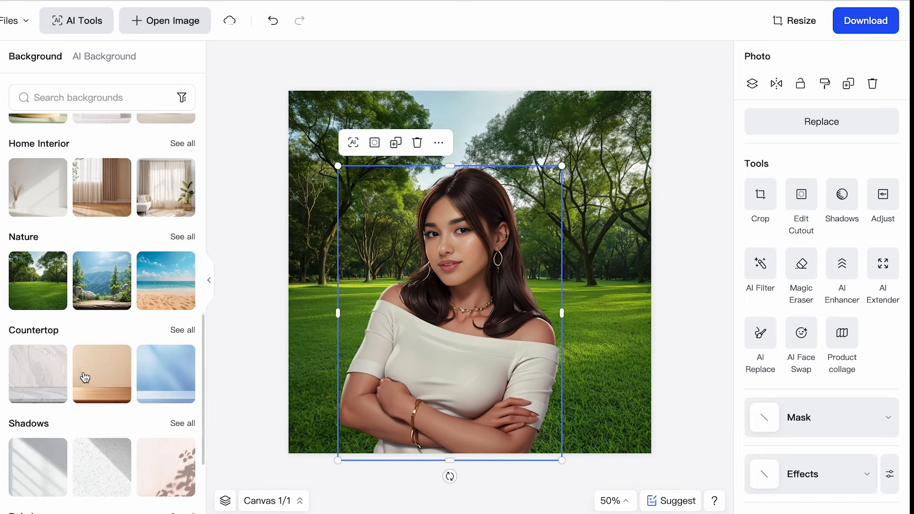
Set the City background with the suburban street behind the woman, and open the full City background collection
scroll(85, 381, down, 5)
scroll(28, 337, down, 4)
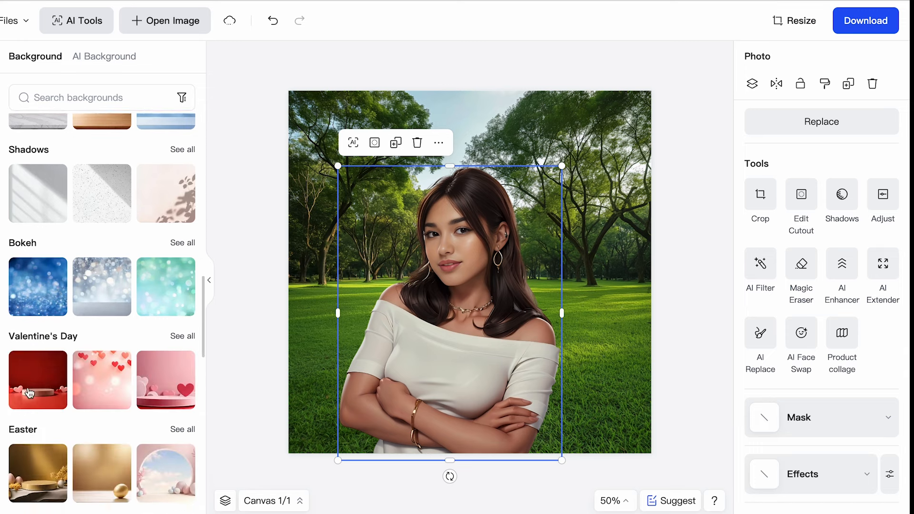
scroll(37, 326, down, 3)
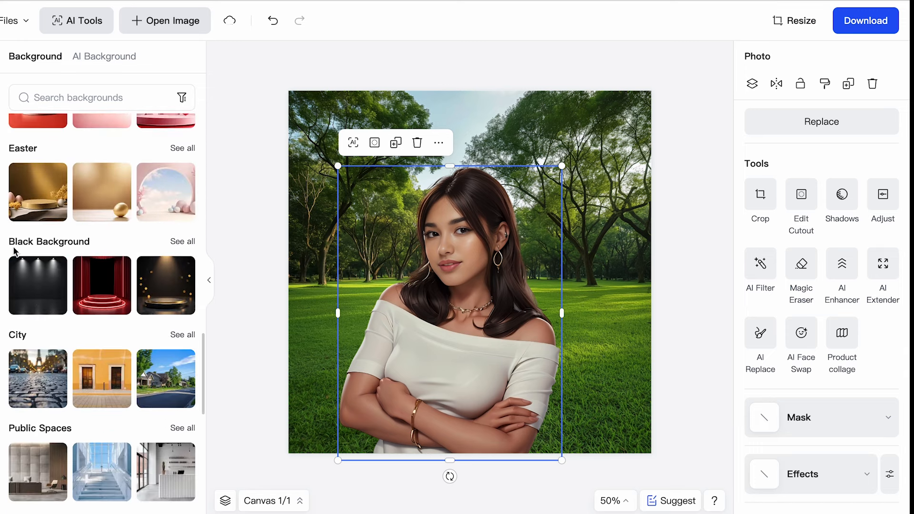
scroll(79, 262, down, 2)
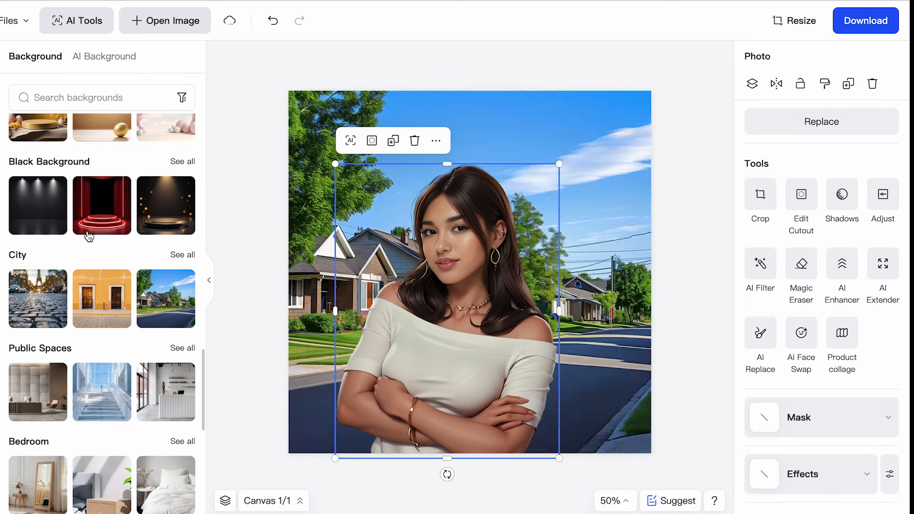
click(177, 257)
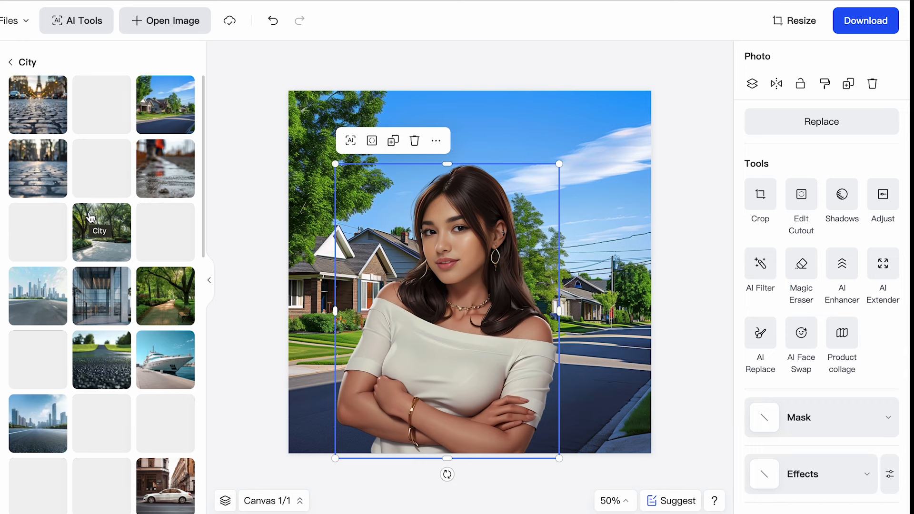
Try the City background with the empty road and distant skyline, resizing and repositioning the woman's cutout to fit
click(36, 303)
drag(336, 165, 371, 228)
mouse_move(457, 321)
mouse_down()
mouse_move(437, 326)
mouse_move(462, 322)
mouse_up()
drag(565, 222, 612, 153)
drag(554, 285, 514, 294)
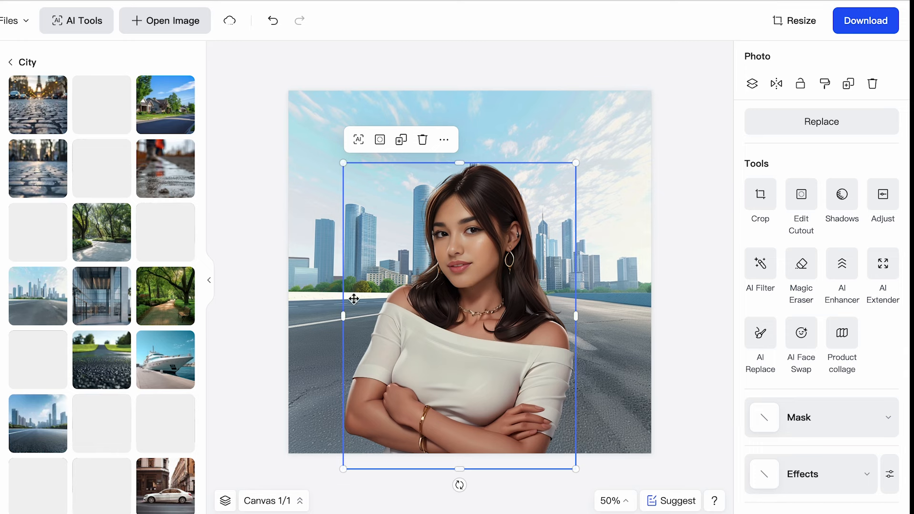
Set the City background with the stone house and dark SUV, and scale the woman's cutout down toward its lower-right corner
scroll(171, 336, down, 2)
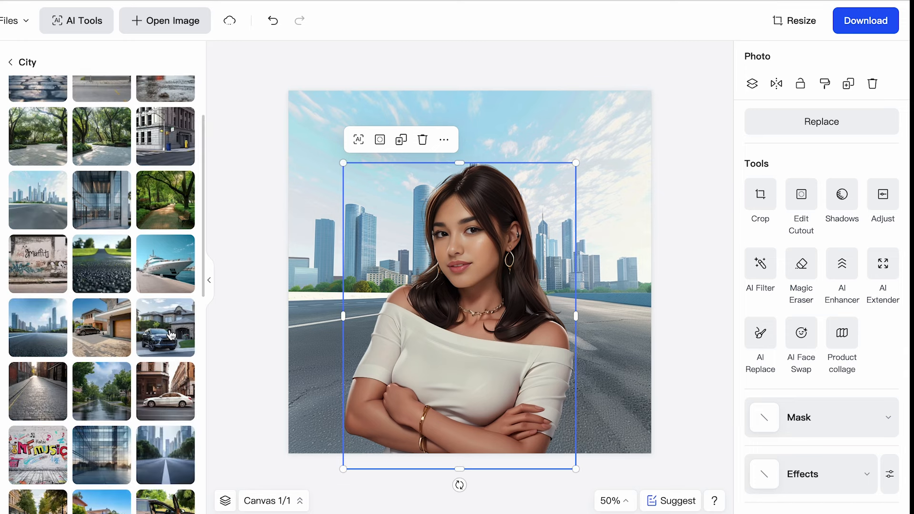
click(172, 335)
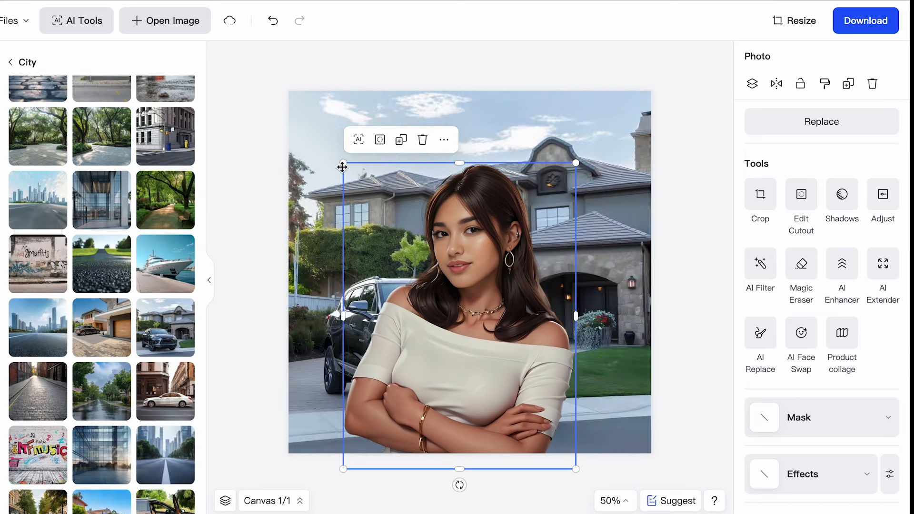
drag(343, 164, 498, 269)
click(694, 259)
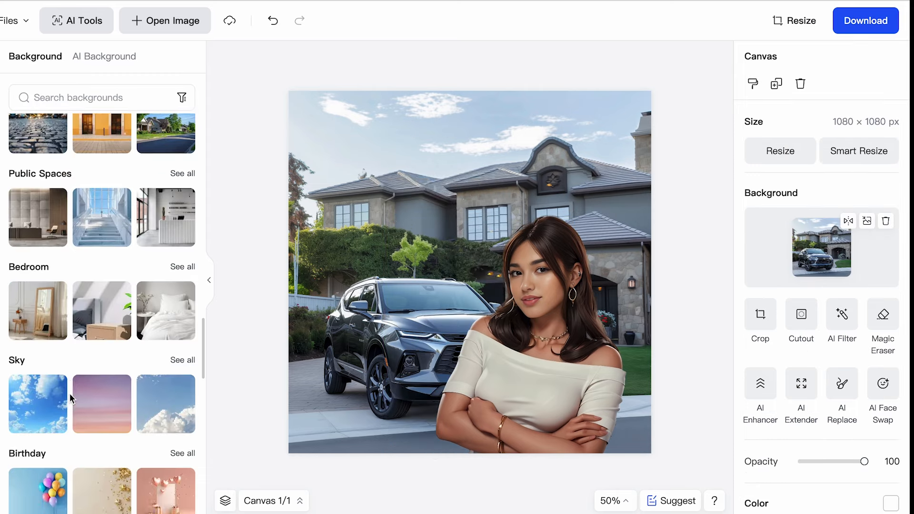
Look through the remaining background categories, from Public Spaces and Bedroom to Sci-fi, Xmas–New Year and Fall Season
scroll(69, 395, up, 1)
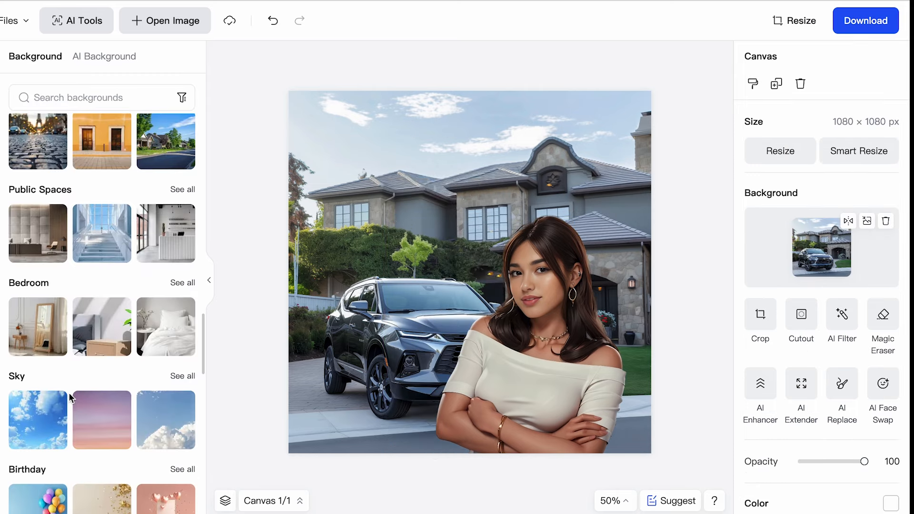
scroll(69, 395, down, 2)
scroll(123, 249, down, 1)
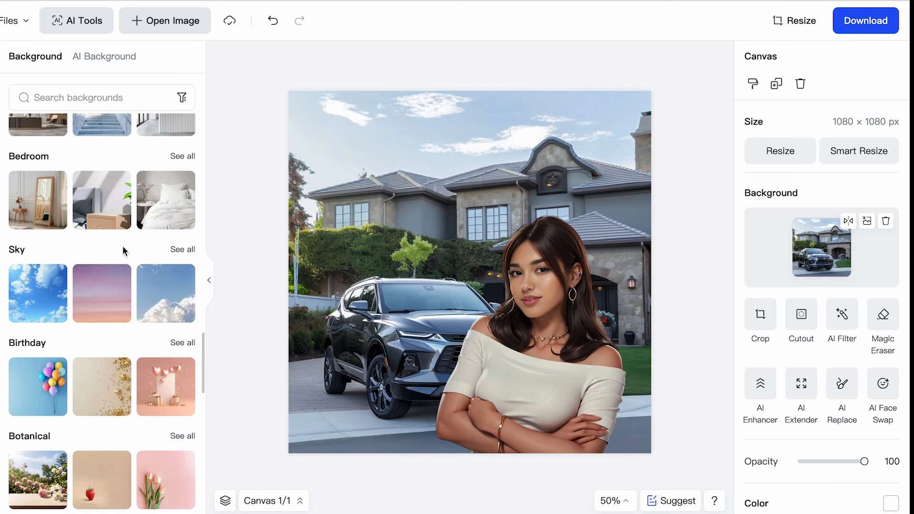
scroll(99, 351, down, 2)
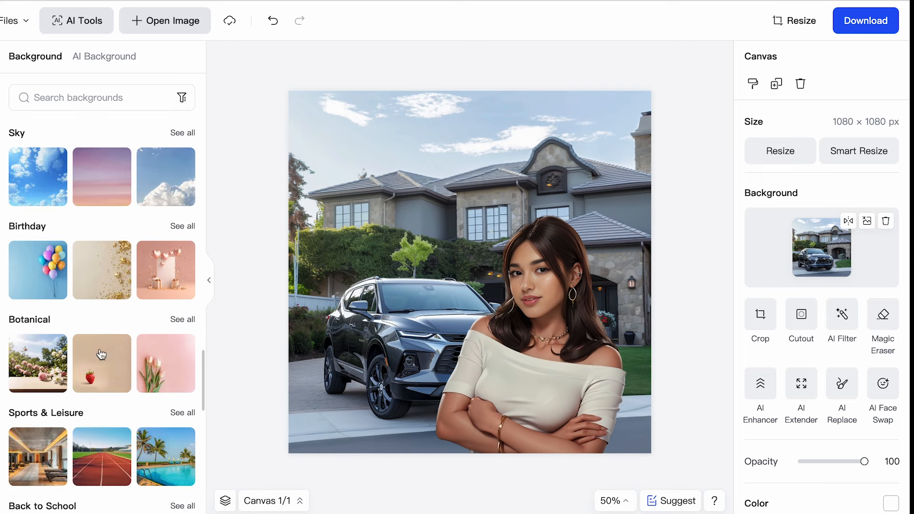
scroll(101, 355, down, 2)
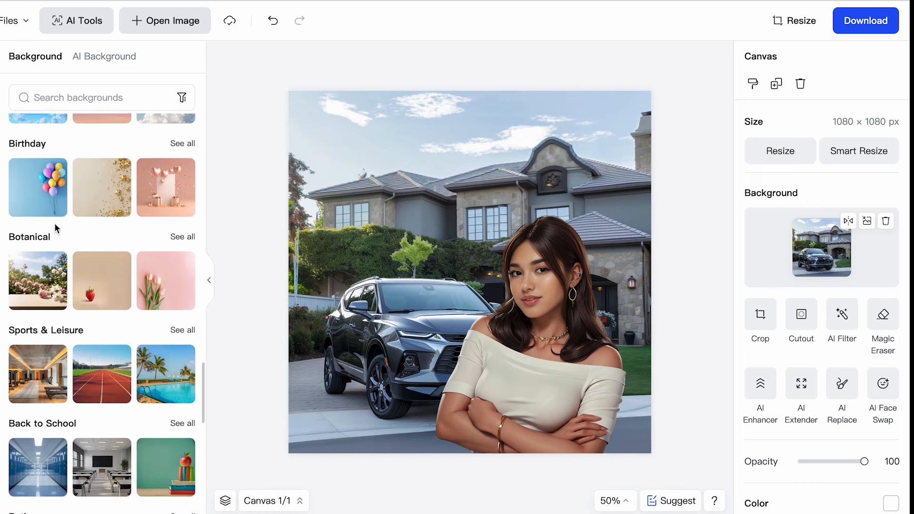
scroll(52, 333, down, 2)
scroll(53, 329, down, 2)
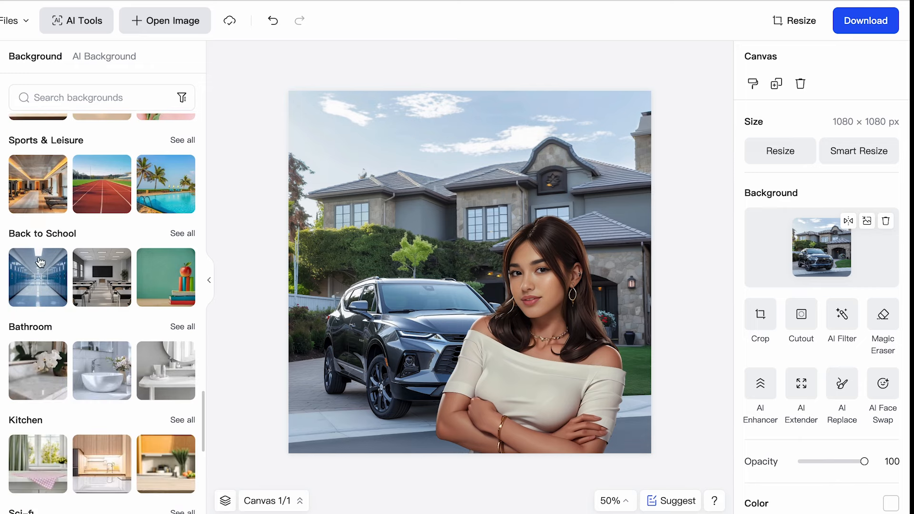
scroll(67, 376, down, 3)
scroll(48, 369, down, 6)
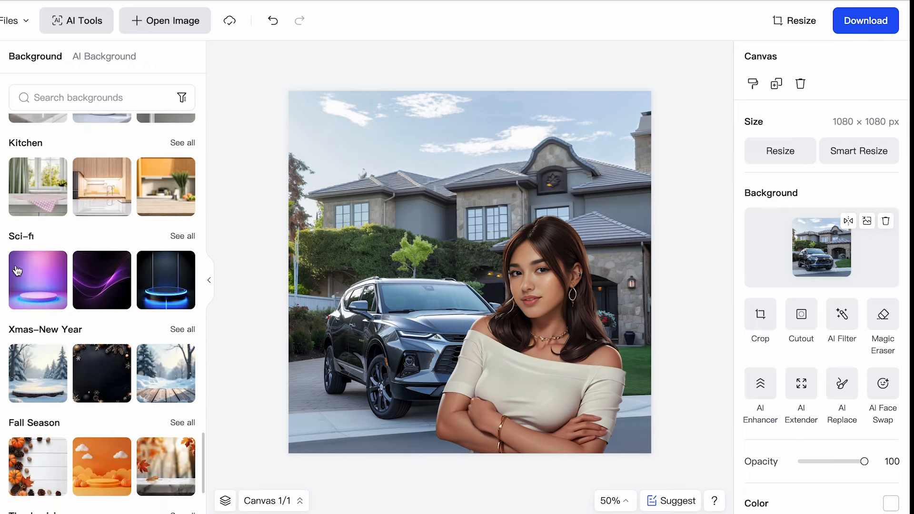
scroll(56, 379, up, 5)
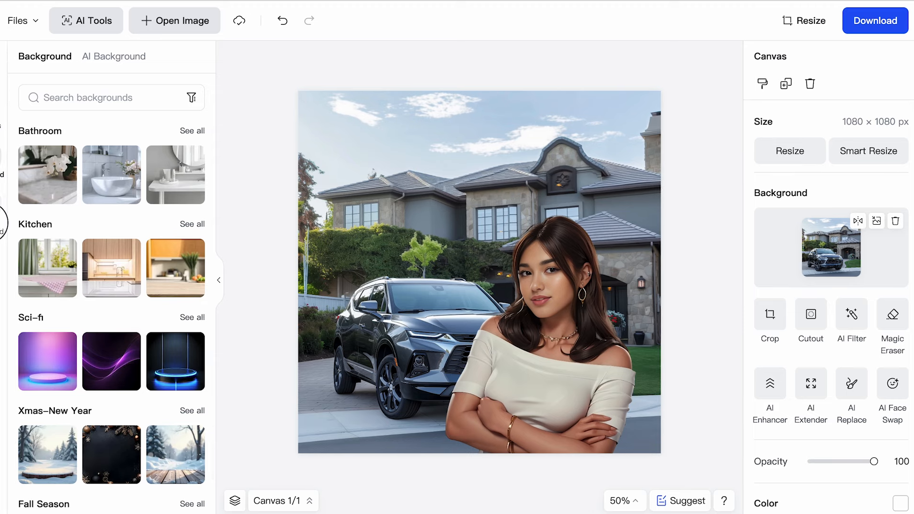
Generate AI backgrounds for the woman from the recommended Model preset showing a woman by the sea with a yacht
click(31, 211)
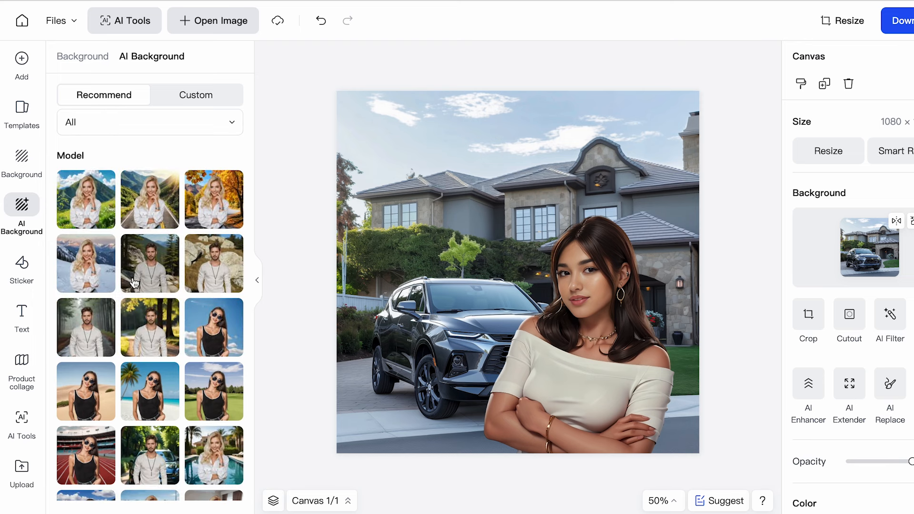
scroll(134, 284, down, 2)
scroll(134, 284, down, 5)
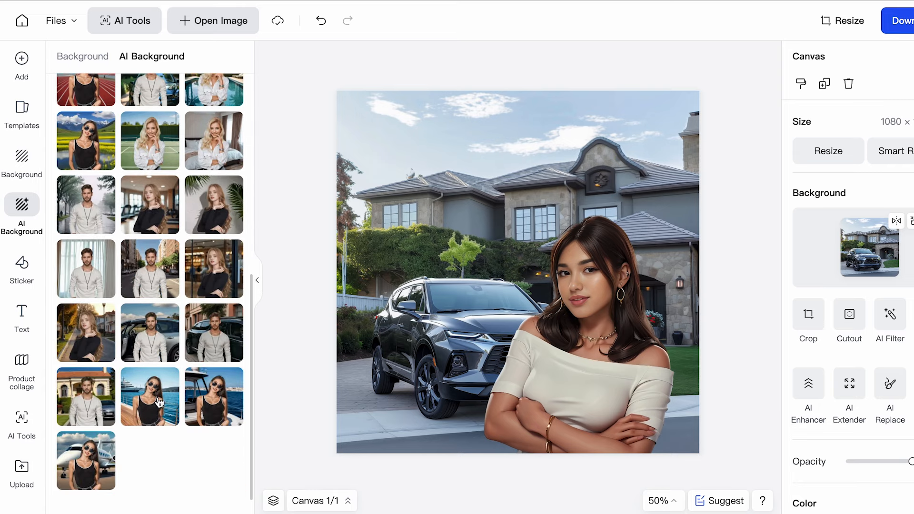
click(150, 408)
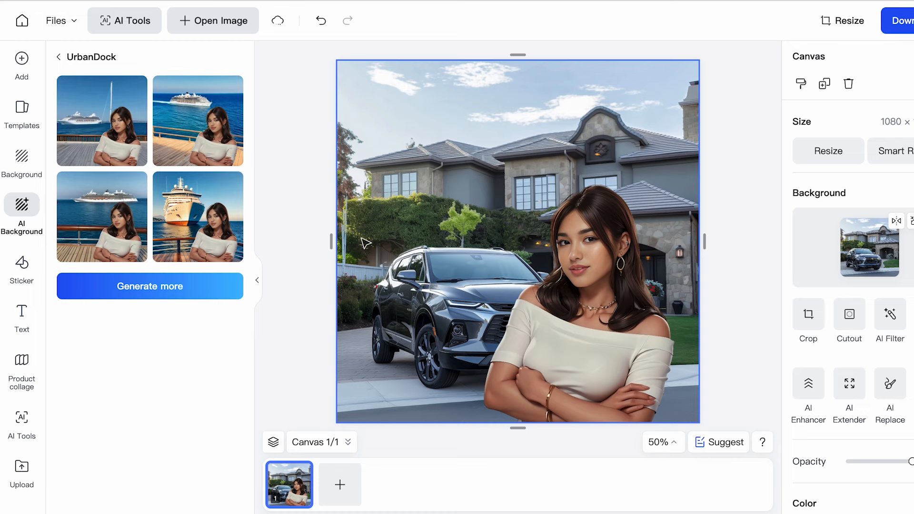
Leave the preset results and enter "in front of burj khalifa" as the custom AI background description
click(59, 57)
scroll(143, 162, down, 3)
scroll(159, 169, up, 8)
click(188, 100)
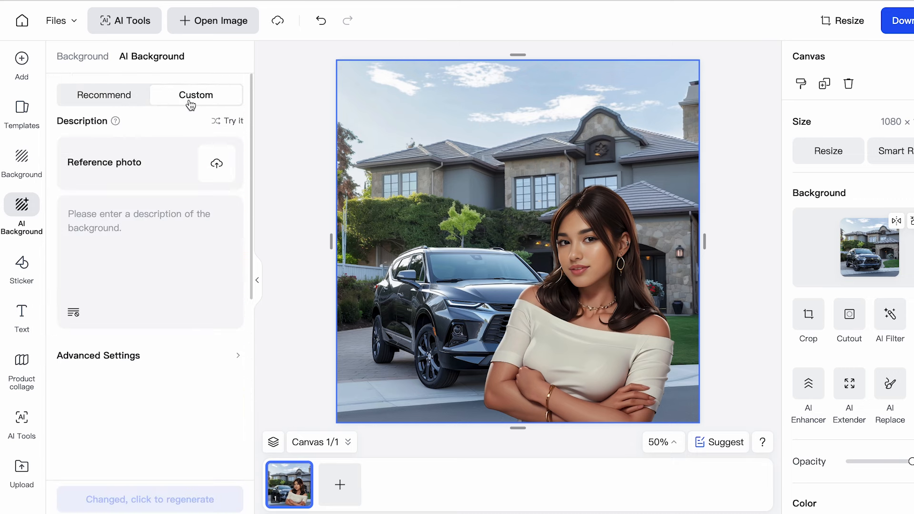
click(141, 258)
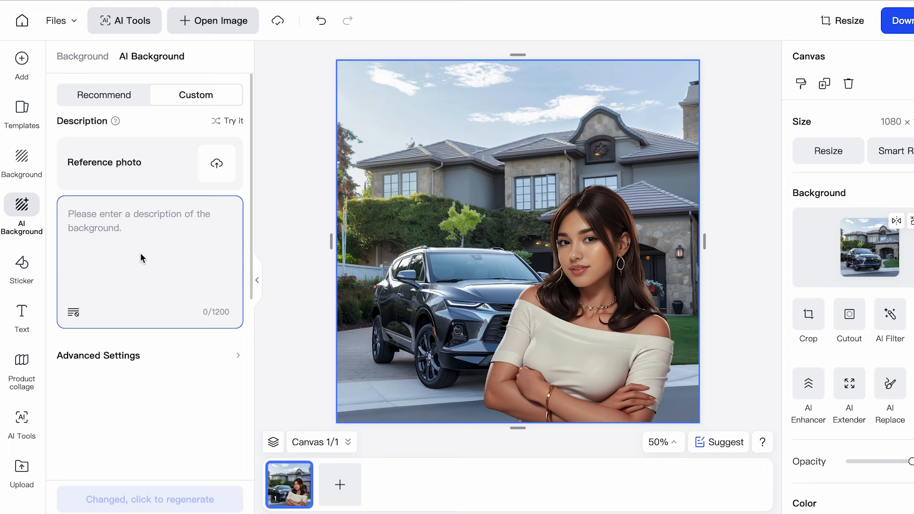
text(in front of burj khalifa)
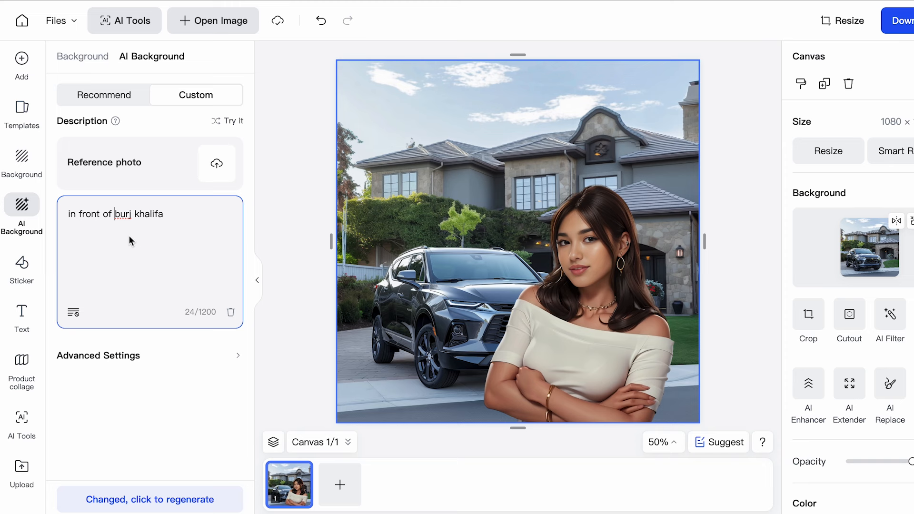
Switch to Google, search images for "burj khalifa", and open the picture of the tower framed by palm trees
mouse_move(70, 167)
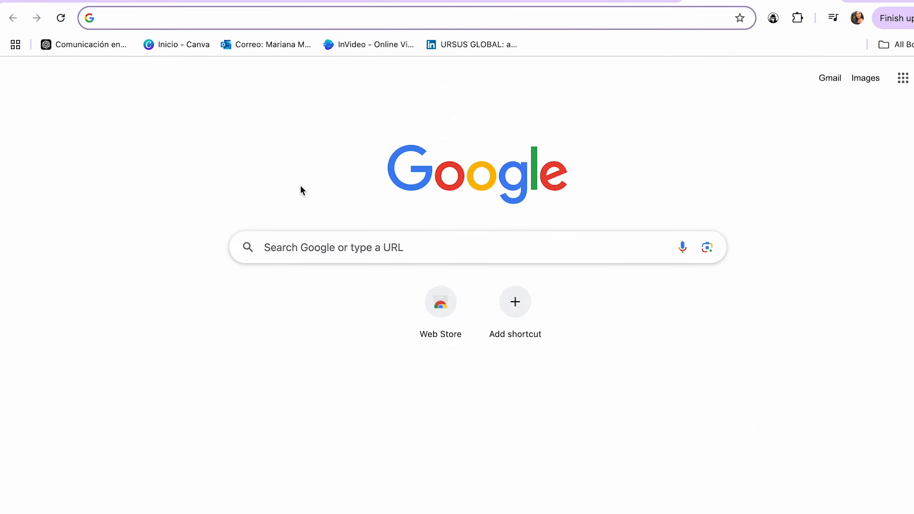
text(burj khalifa)
key(Return)
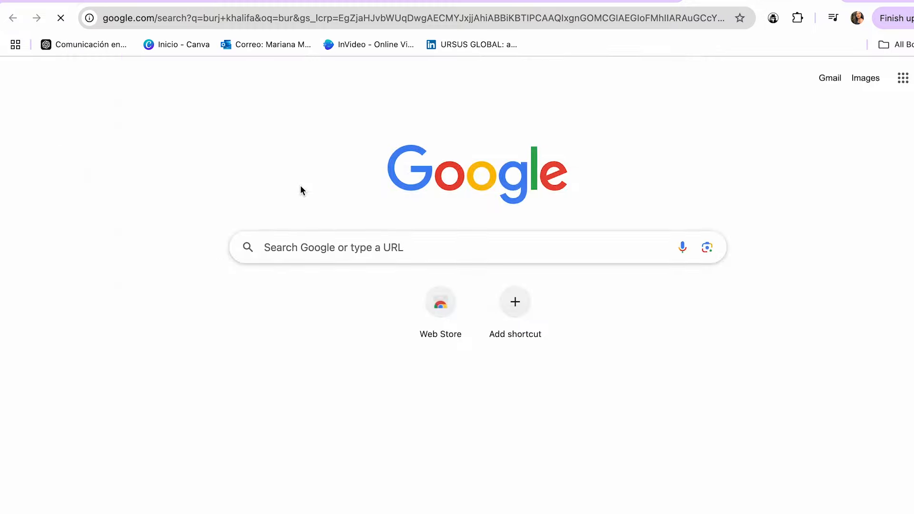
click(174, 74)
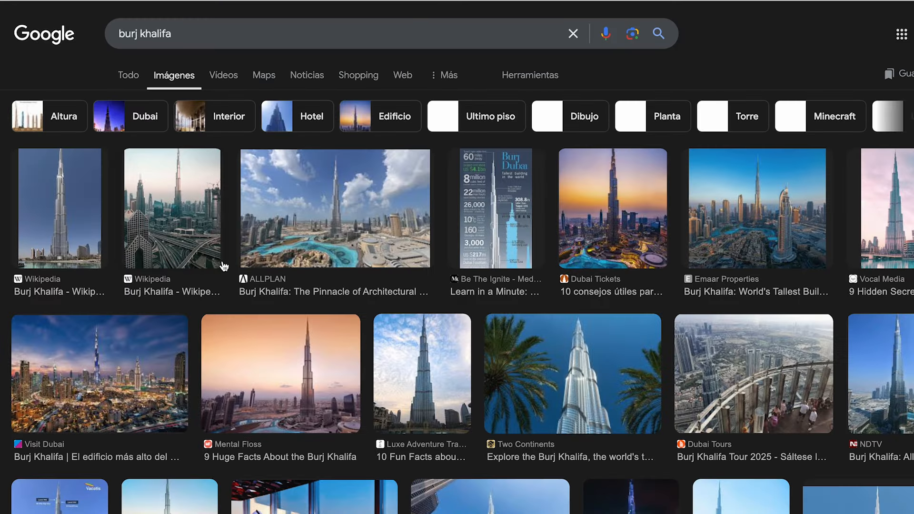
scroll(223, 265, down, 3)
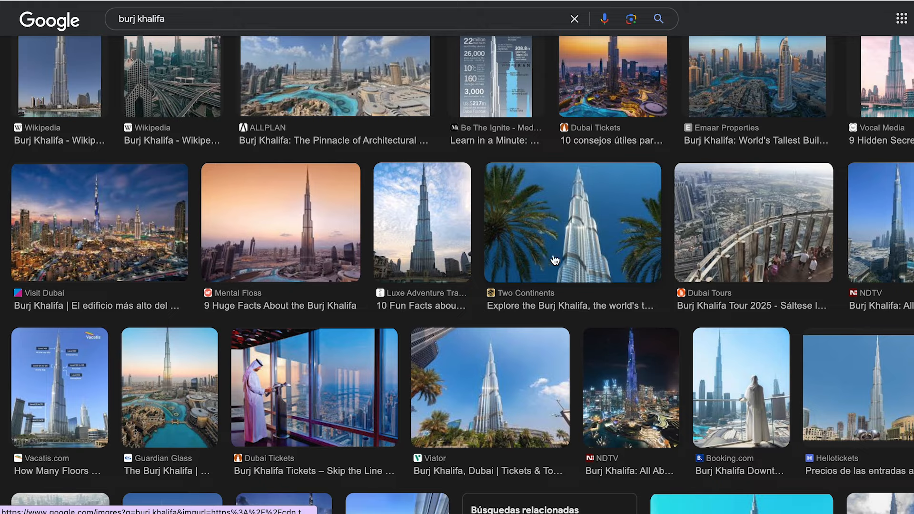
scroll(507, 277, down, 2)
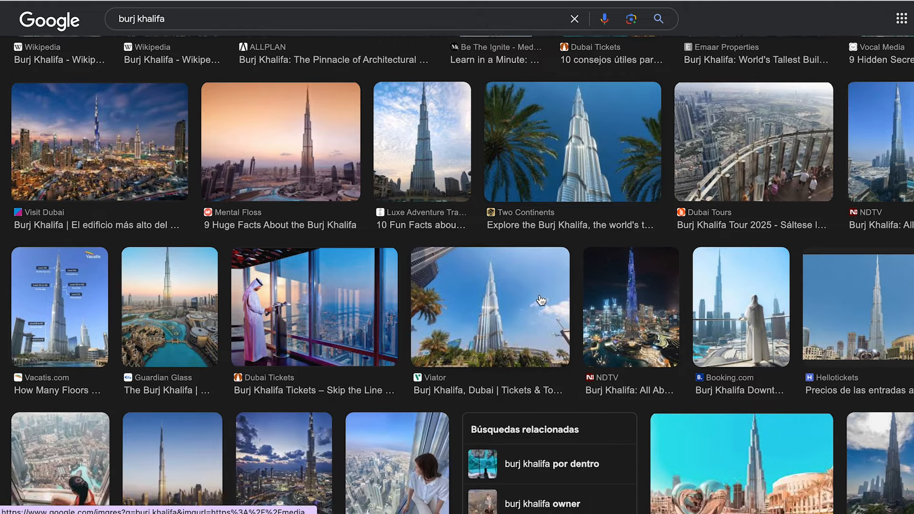
scroll(542, 300, up, 1)
click(596, 204)
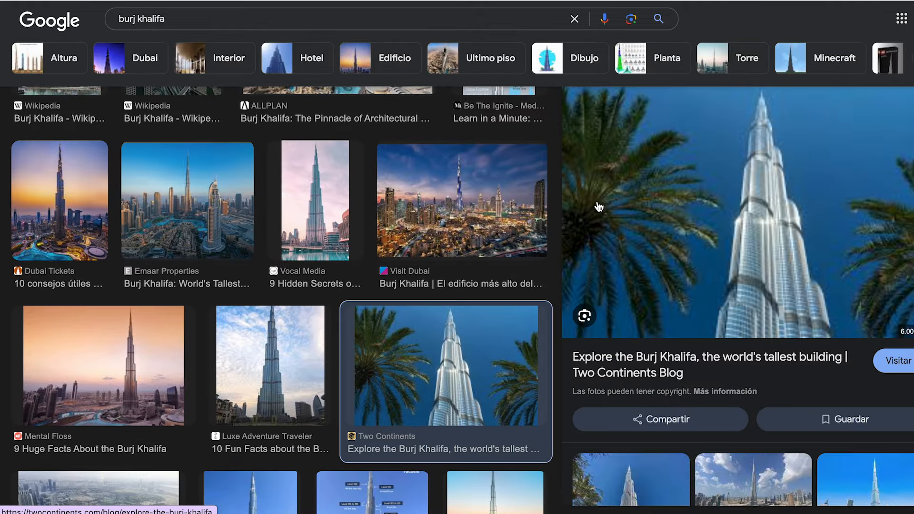
Capture a screenshot of the Burj Khalifa picture and add it as the reference photo for the custom AI background
key(super+shift+4)
drag(608, 99, 875, 335)
click(372, 1)
drag(868, 408, 120, 170)
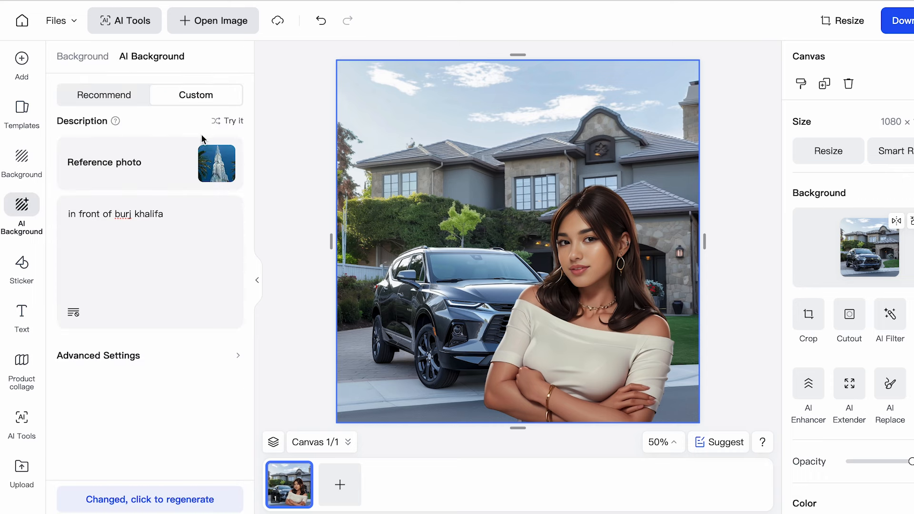
Examine the advanced settings of the custom AI background, including Similarity and Negative Prompt
click(235, 359)
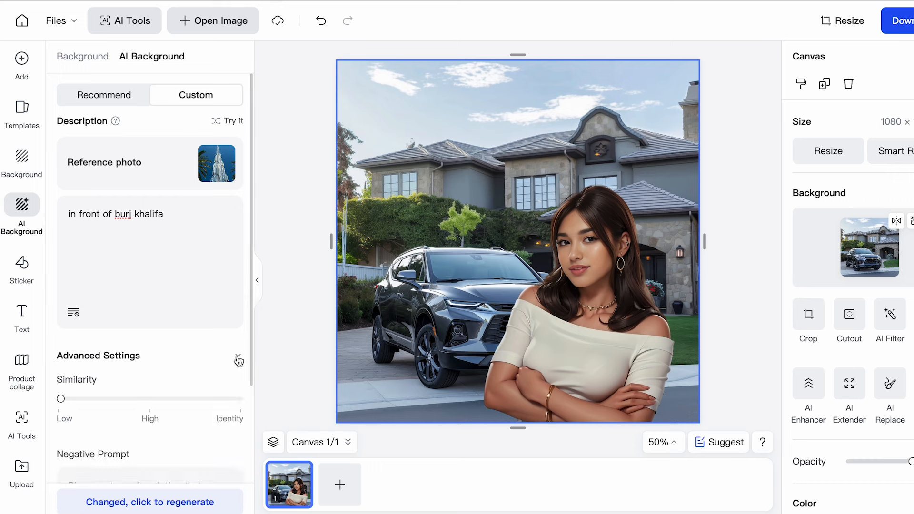
scroll(156, 324, down, 3)
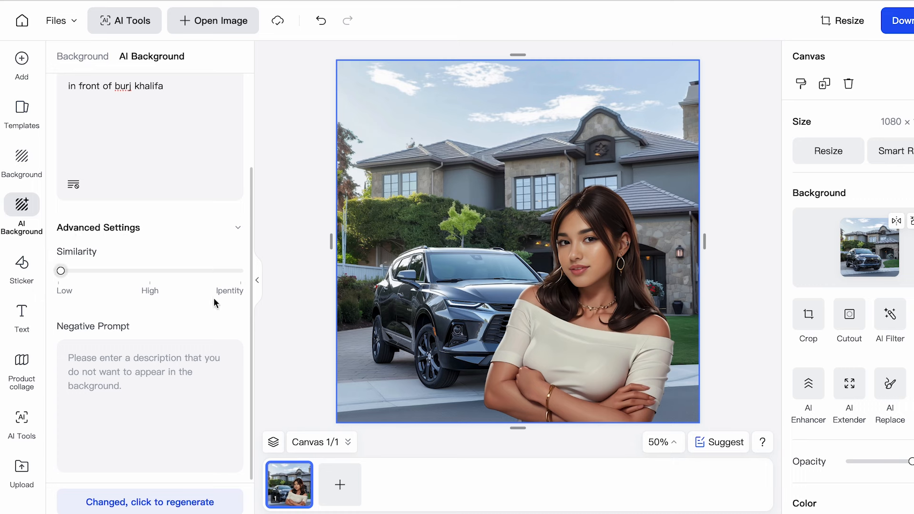
scroll(188, 307, down, 1)
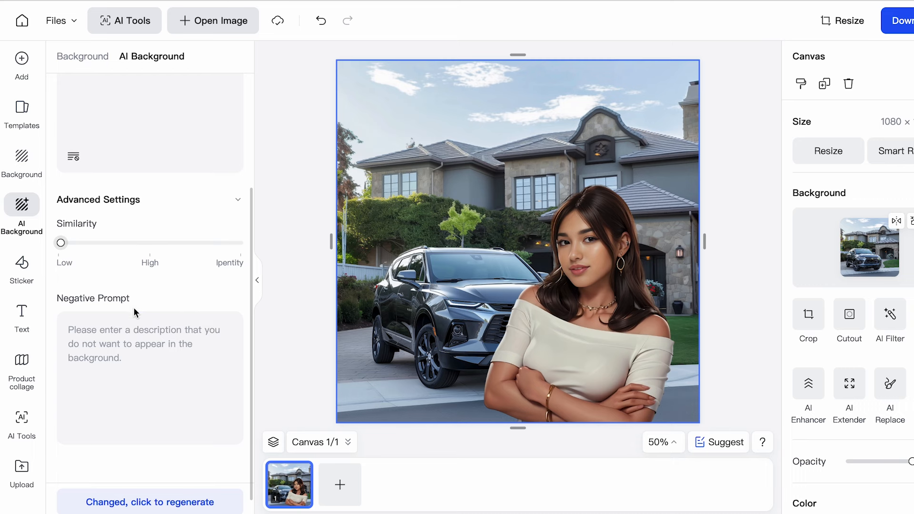
scroll(133, 312, up, 1)
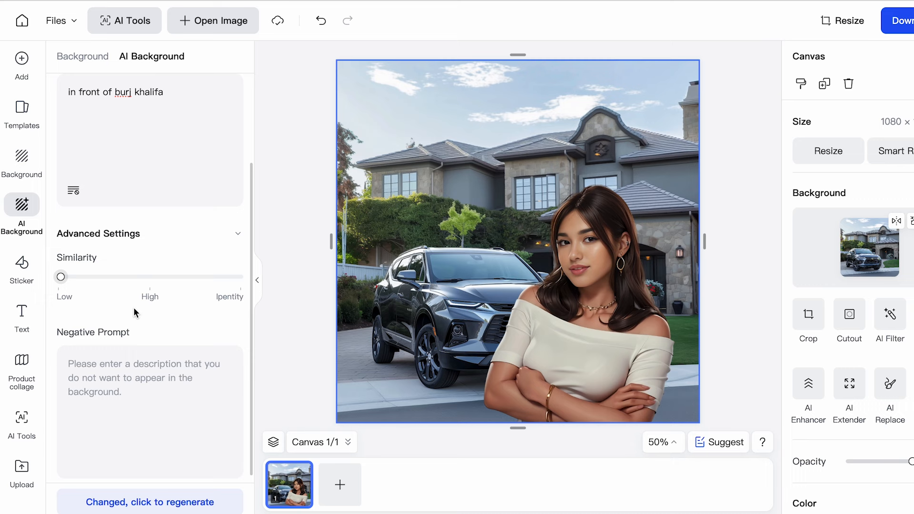
click(101, 425)
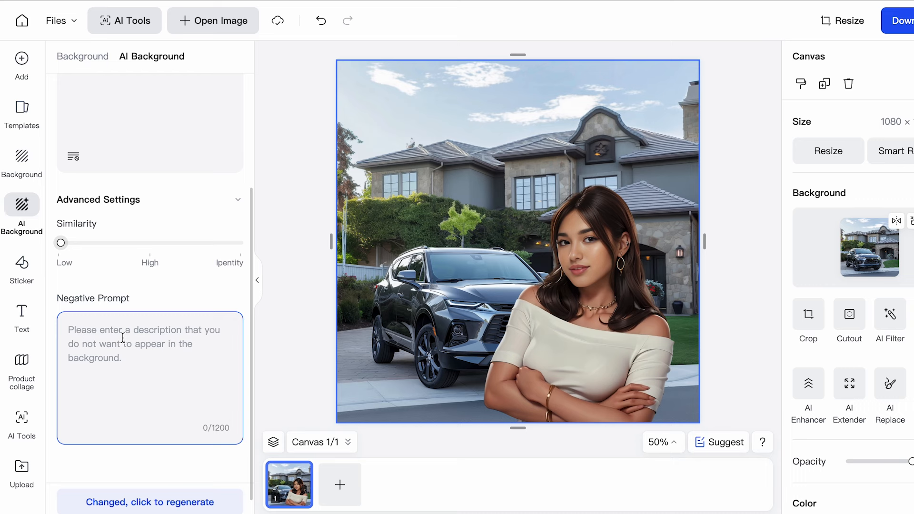
scroll(123, 338, up, 1)
scroll(135, 337, up, 2)
scroll(135, 335, up, 3)
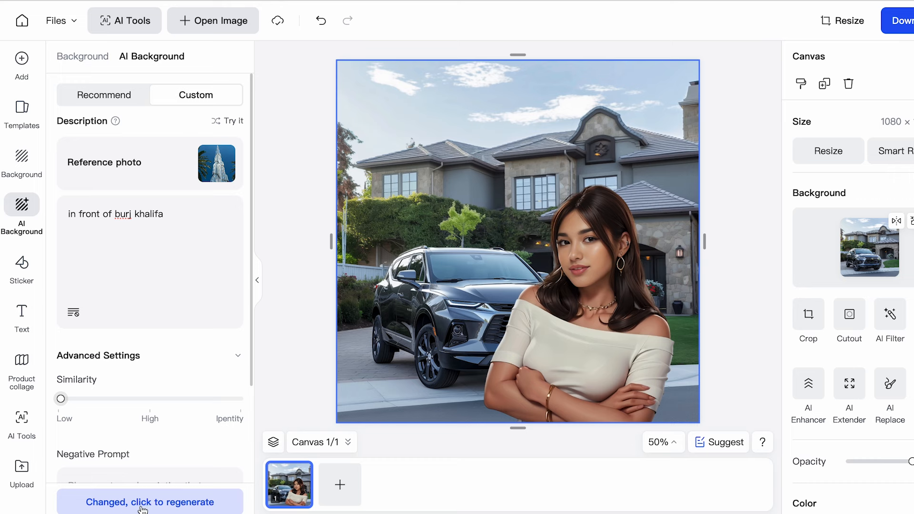
Generate the custom Burj Khalifa backgrounds, generate more variants, and pick the first result
click(193, 505)
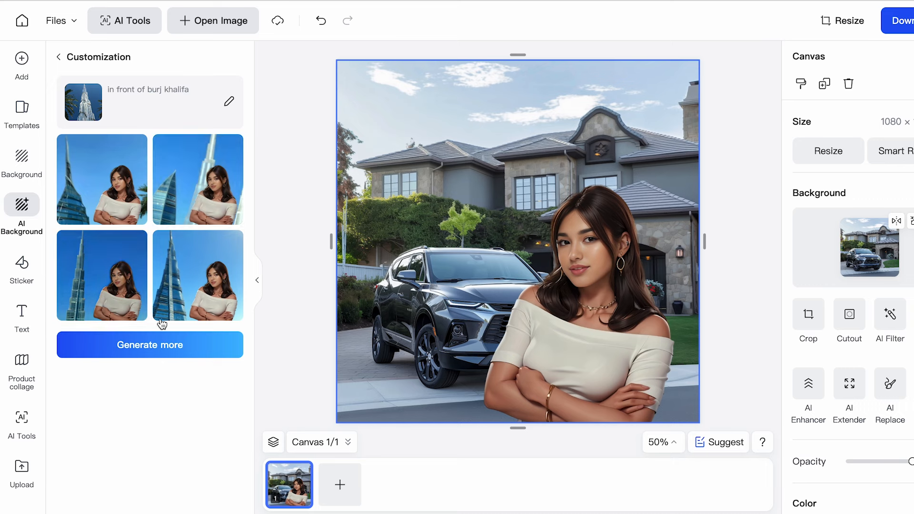
click(141, 347)
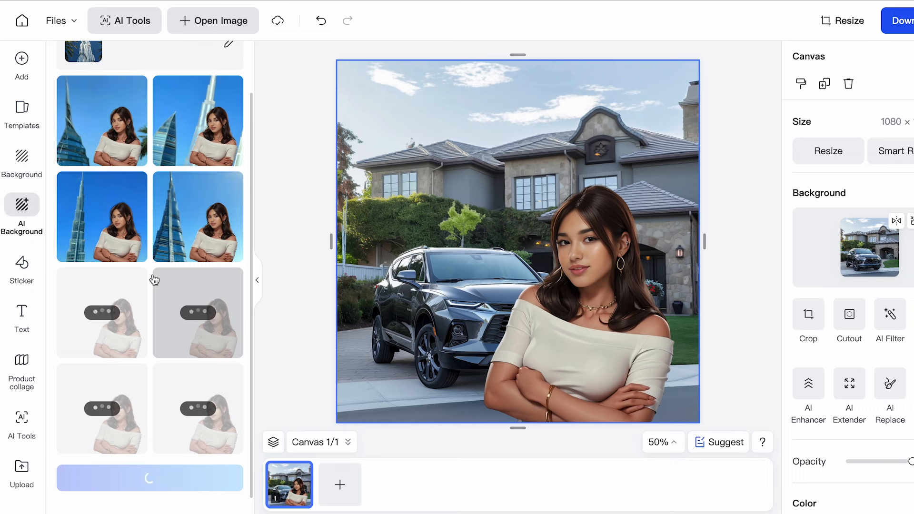
scroll(176, 266, up, 2)
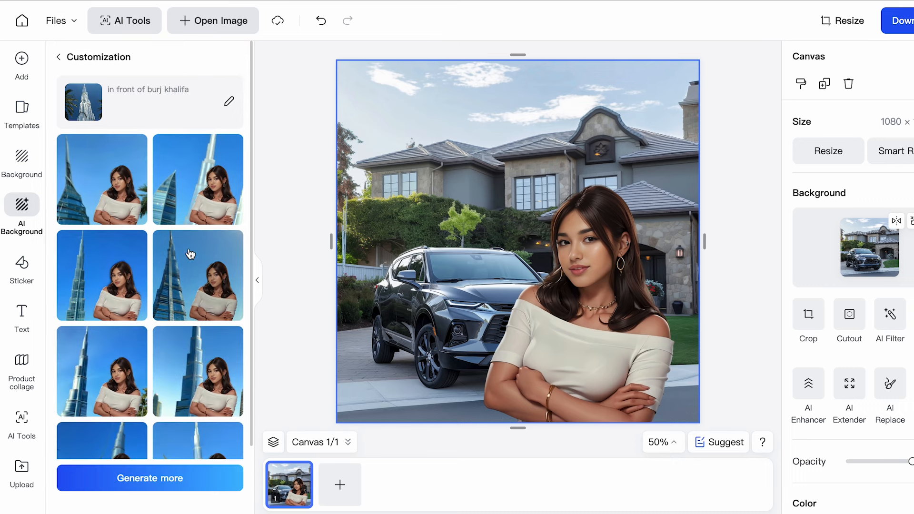
click(141, 204)
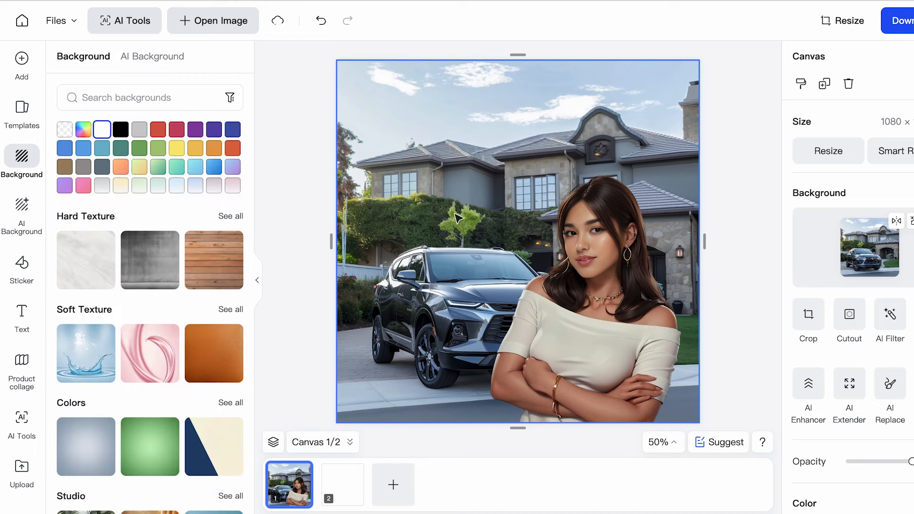
Set the background of the first canvas to plain white
click(102, 129)
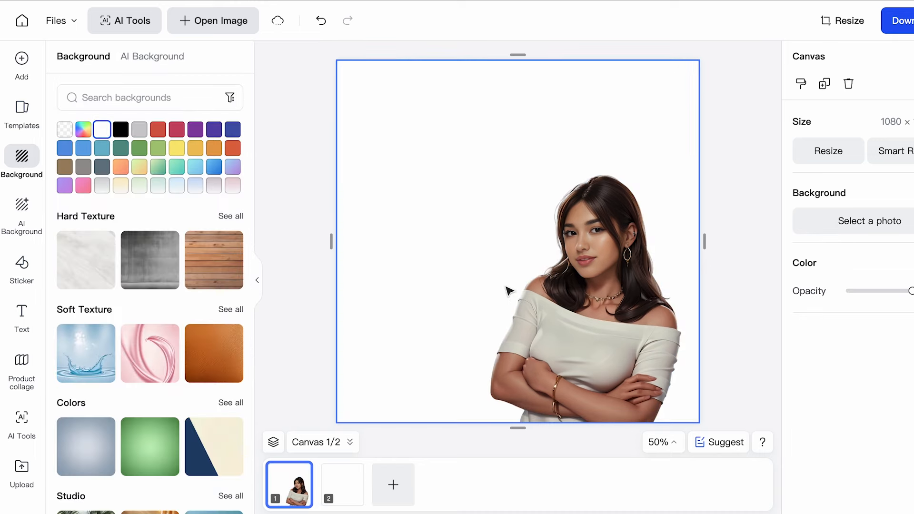
Resize the portrait canvas to the Instagram Reel preset of 1080 × 1920 px with Smart Adjust on
click(558, 294)
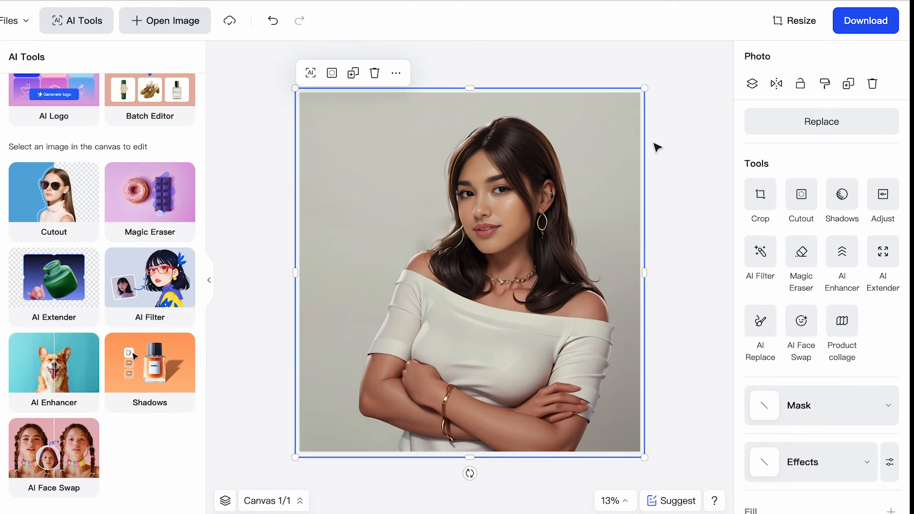
click(783, 24)
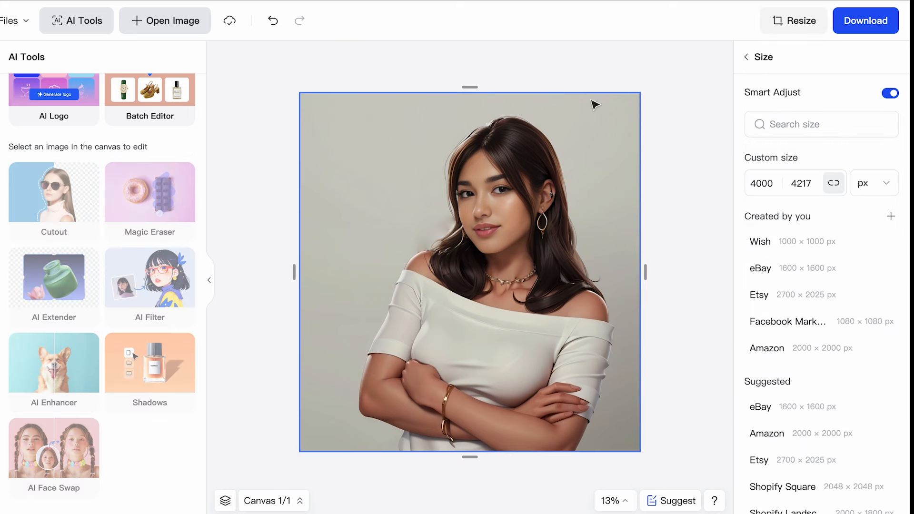
click(802, 22)
scroll(762, 381, down, 5)
scroll(778, 361, down, 5)
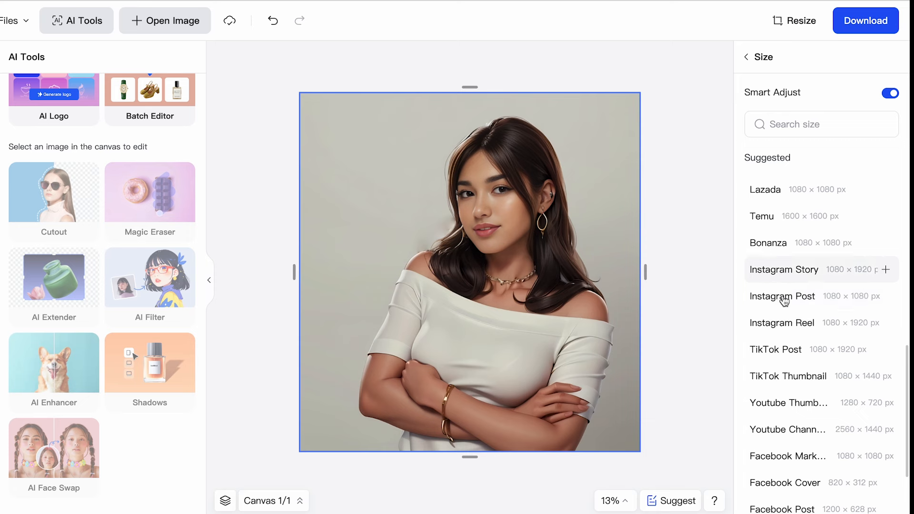
scroll(787, 303, down, 3)
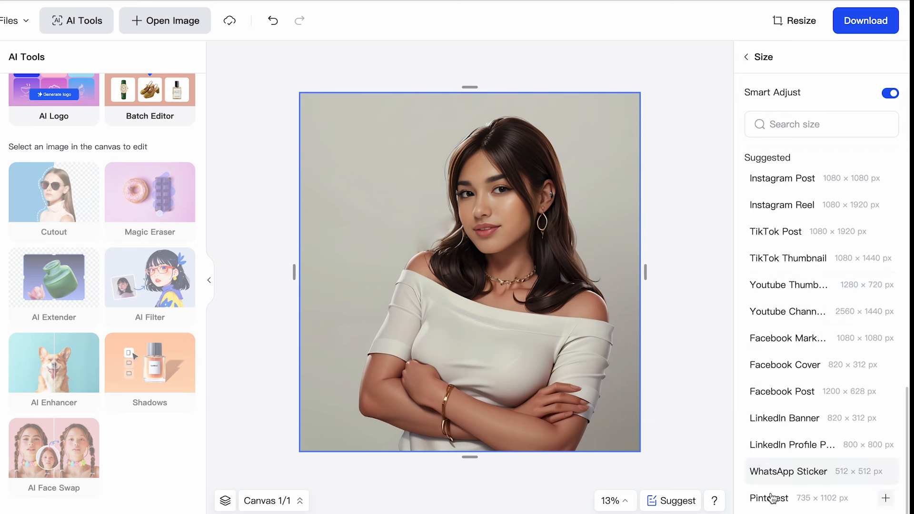
scroll(778, 377, up, 10)
scroll(787, 406, down, 8)
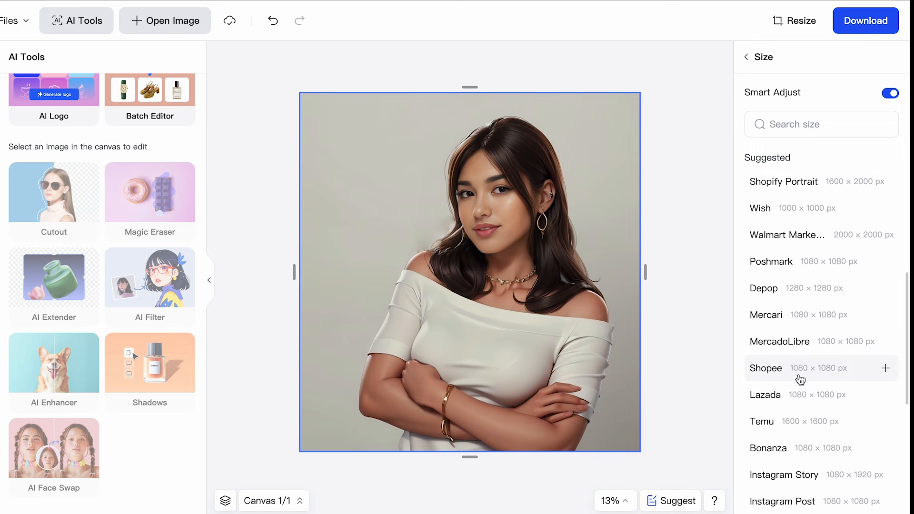
scroll(801, 379, down, 4)
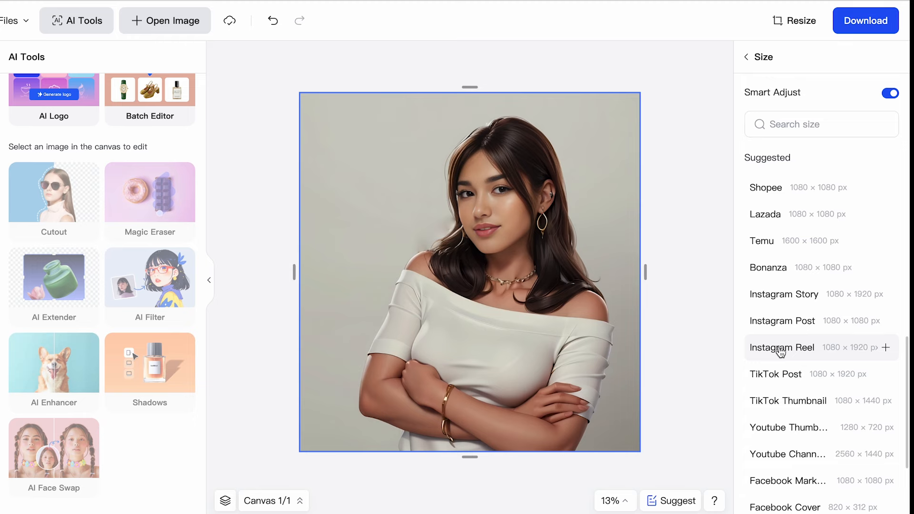
click(781, 351)
Reposition the portrait slightly within the Instagram Reel canvas so the woman is framed well, and deselect it
mouse_move(414, 306)
mouse_down()
mouse_move(453, 300)
mouse_move(408, 301)
mouse_up()
drag(482, 288, 463, 292)
click(687, 168)
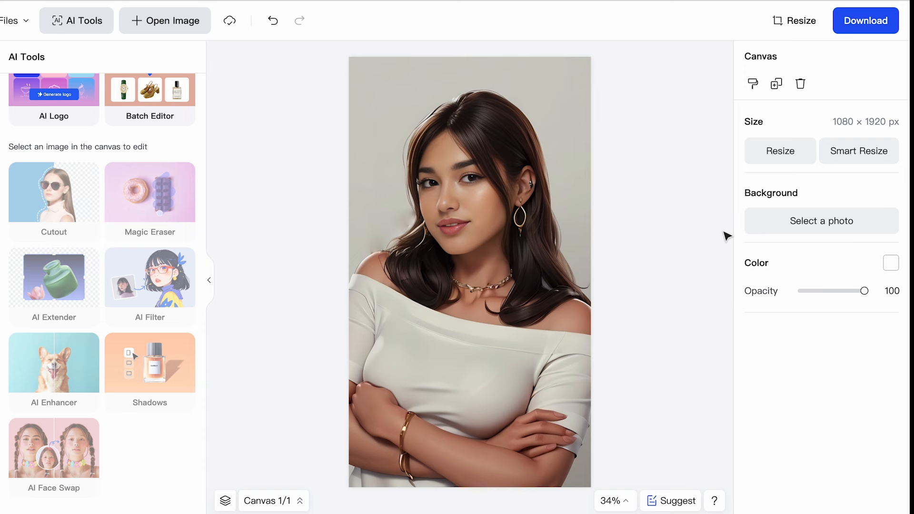
Open the download options for the resized portrait
click(866, 20)
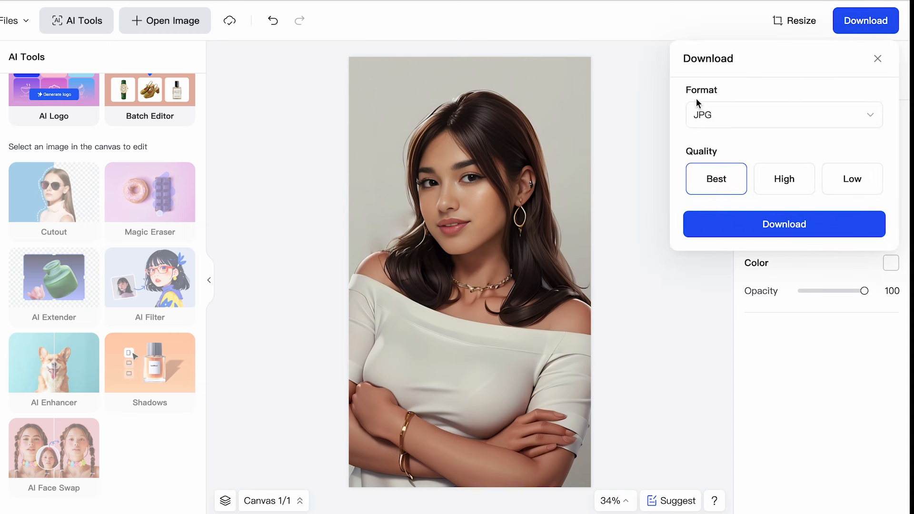